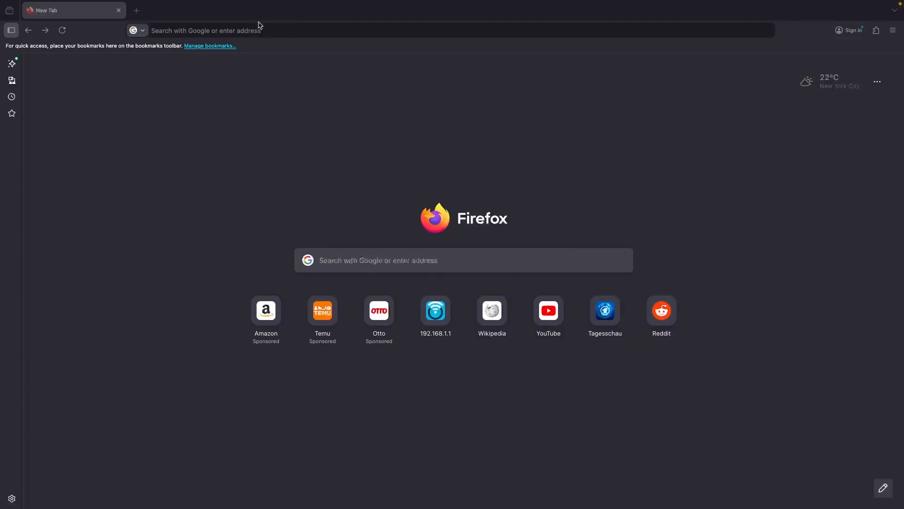
# - Open the router's web interface at 192.168.1.1 and log in as root with the password left empty
pyautogui.click(254, 27)
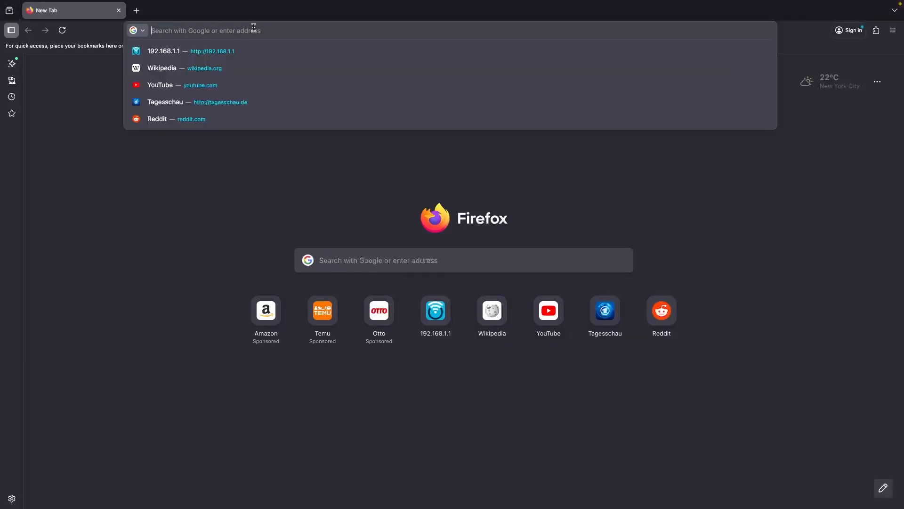
pyautogui.write('192.1')
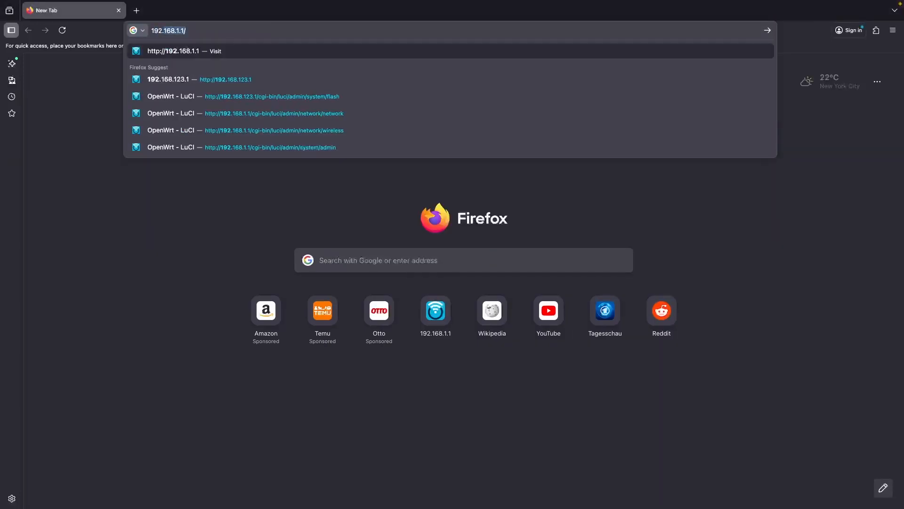
pyautogui.write('6')
pyautogui.press('Return')
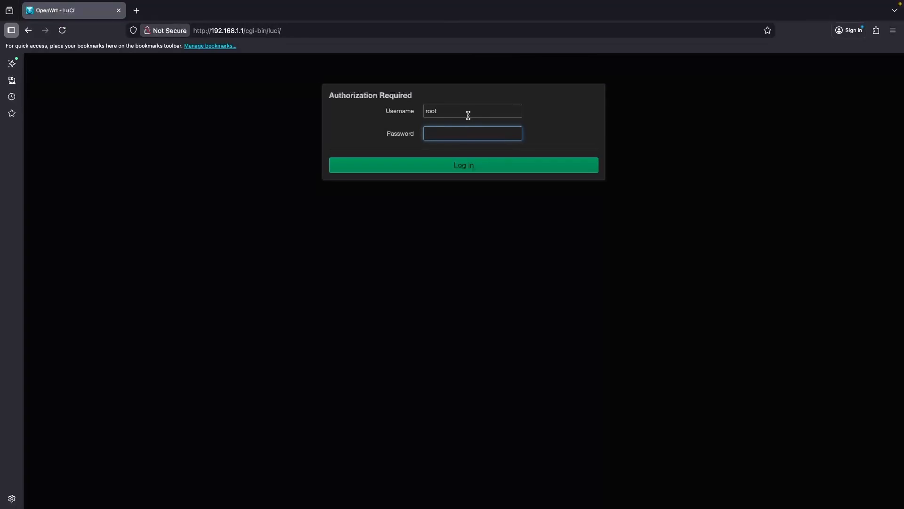
pyautogui.click(482, 172)
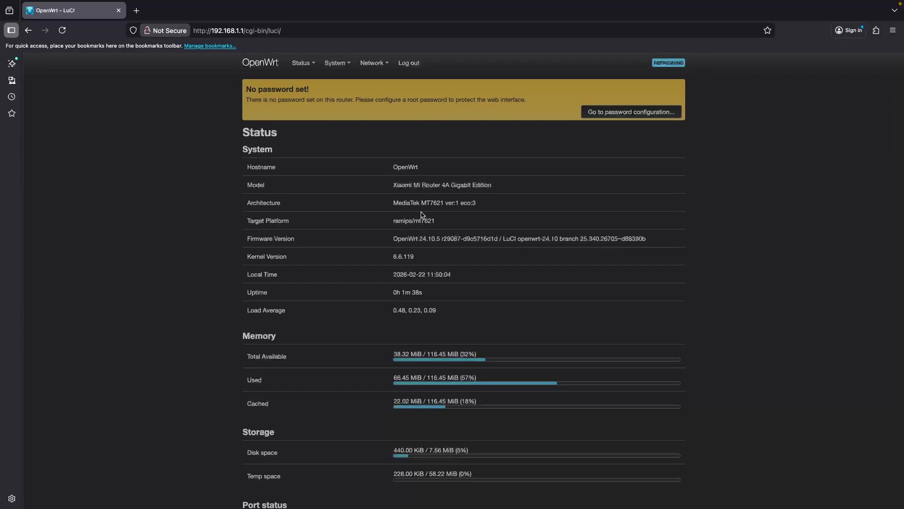
# - Examine the router's model, firmware version, memory, storage and port details on the status overview
pyautogui.moveTo(393, 184); pyautogui.dragTo(491, 184)
pyautogui.click(541, 238)
pyautogui.moveTo(518, 239); pyautogui.dragTo(559, 239)
pyautogui.scroll(-4, 255, 404)
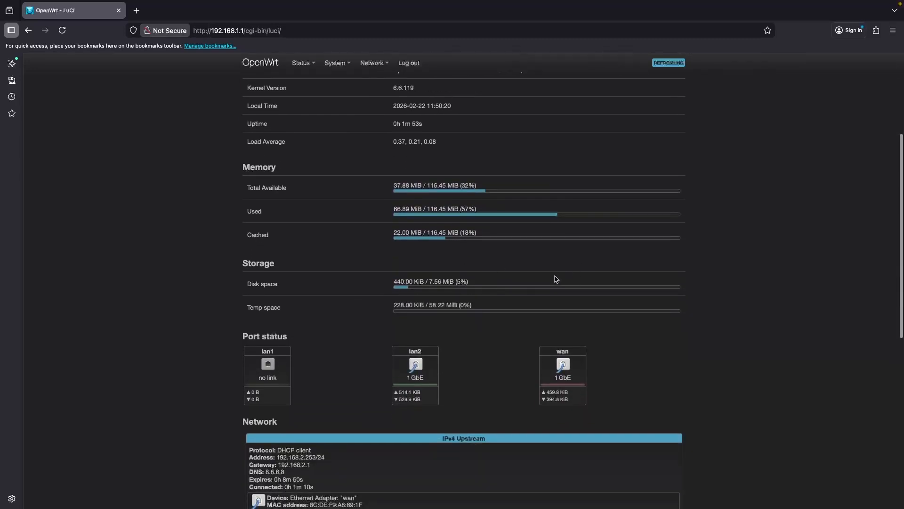
pyautogui.scroll(4, 556, 279)
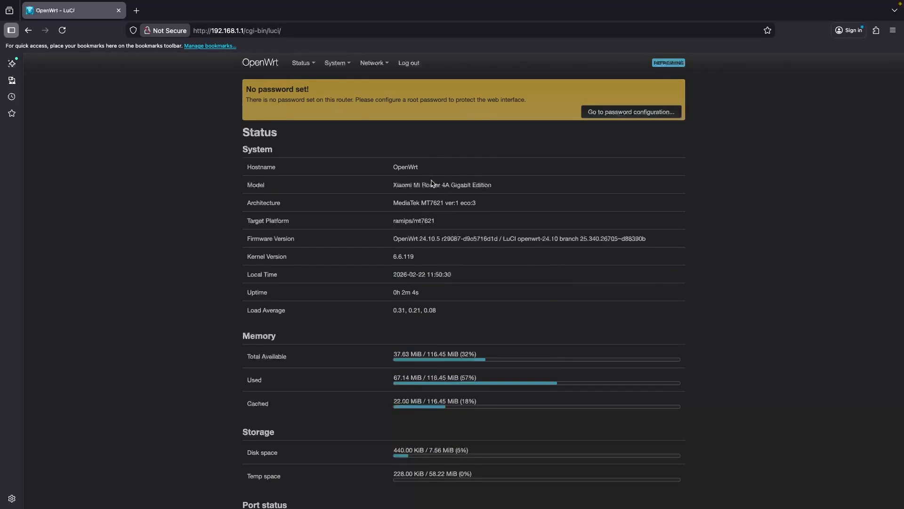
# - Enter and confirm a new administrator password for the router, and save it
pyautogui.moveTo(339, 69)
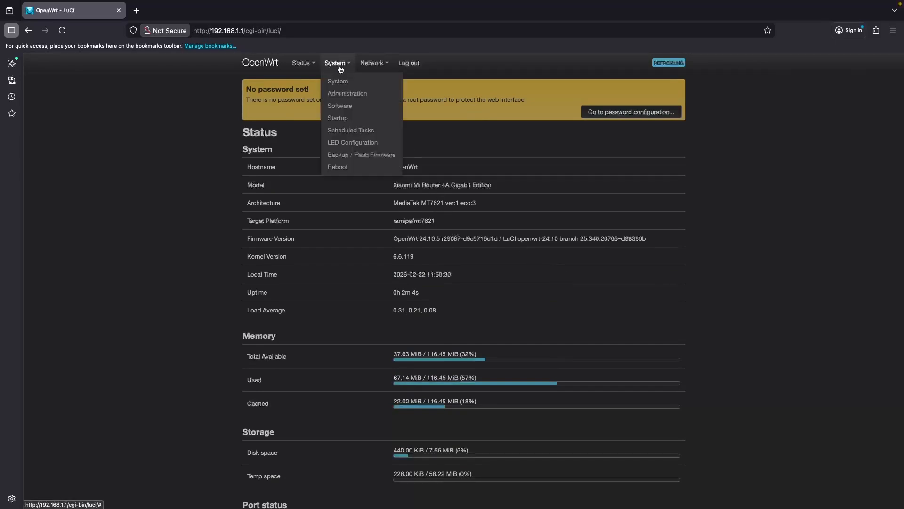
pyautogui.click(347, 93)
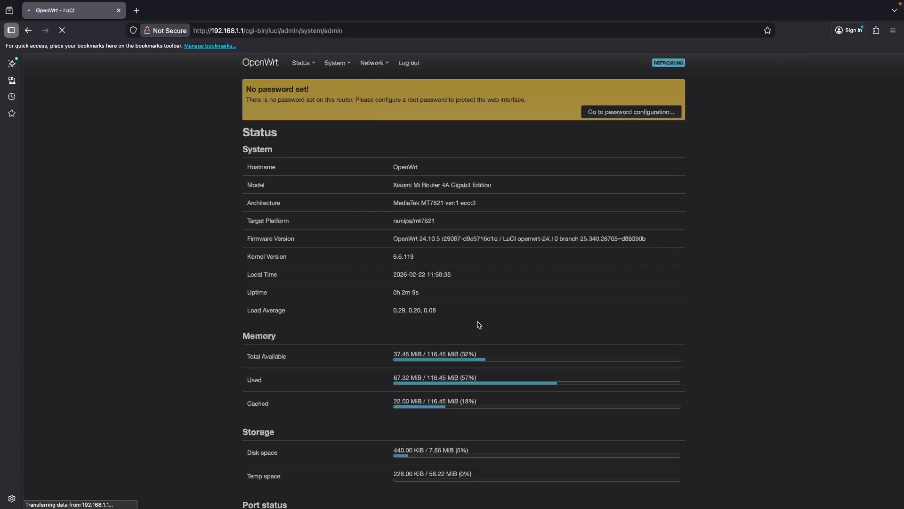
pyautogui.click(372, 181)
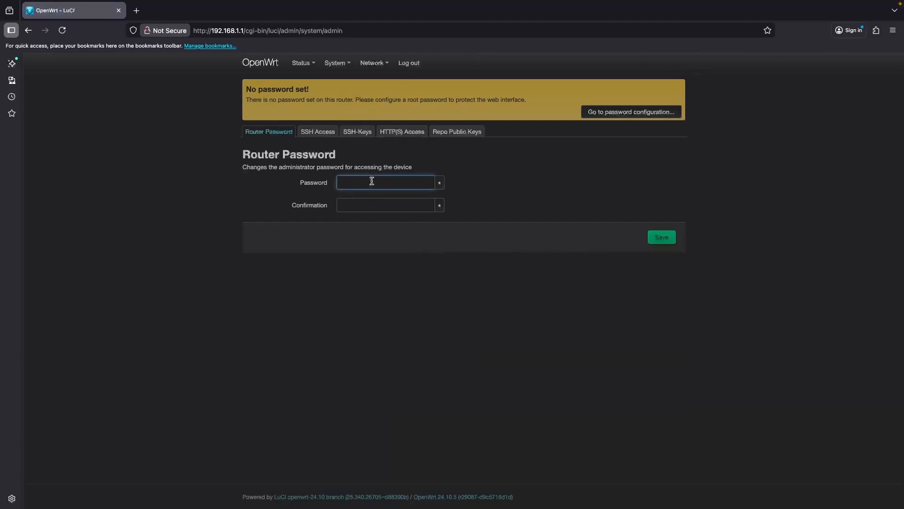
pyautogui.write('•••')
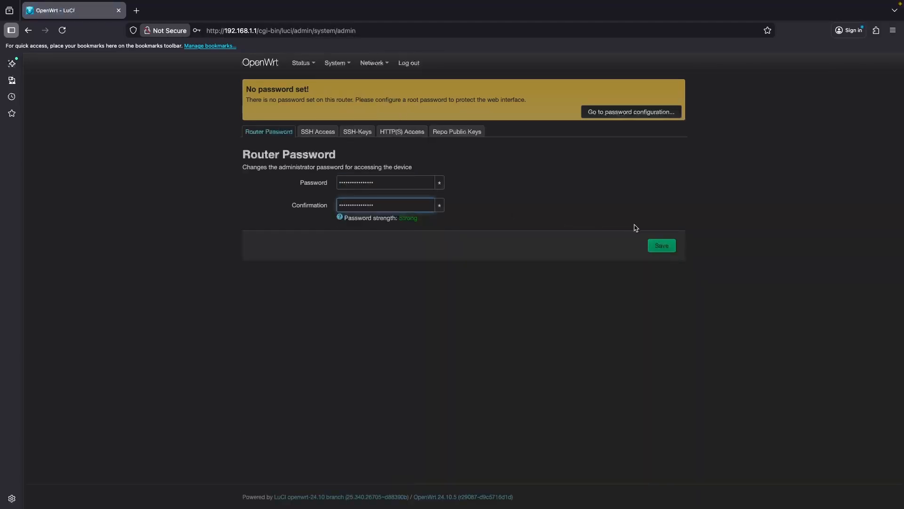
pyautogui.click(657, 247)
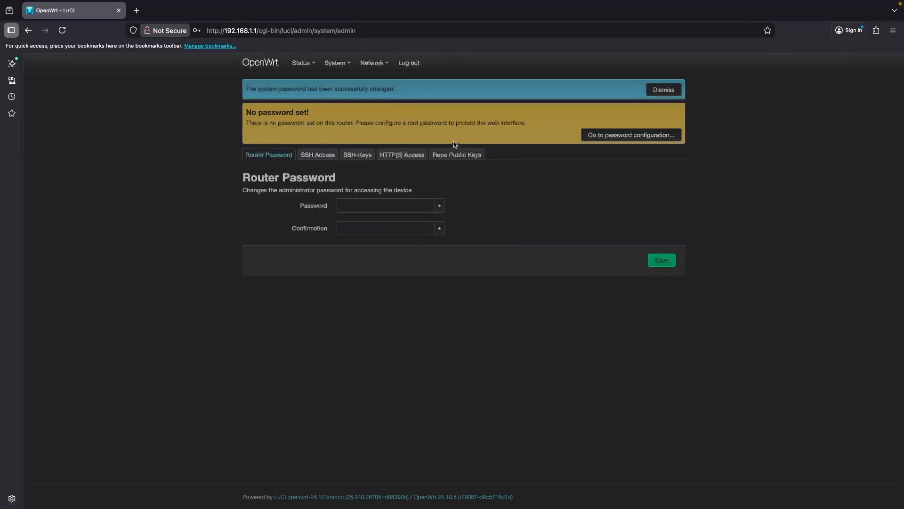
# - Enable the wireless network on the MT7603E 802.11b/g/n radio and set its ESSID to OpenWrt-2
pyautogui.moveTo(373, 64)
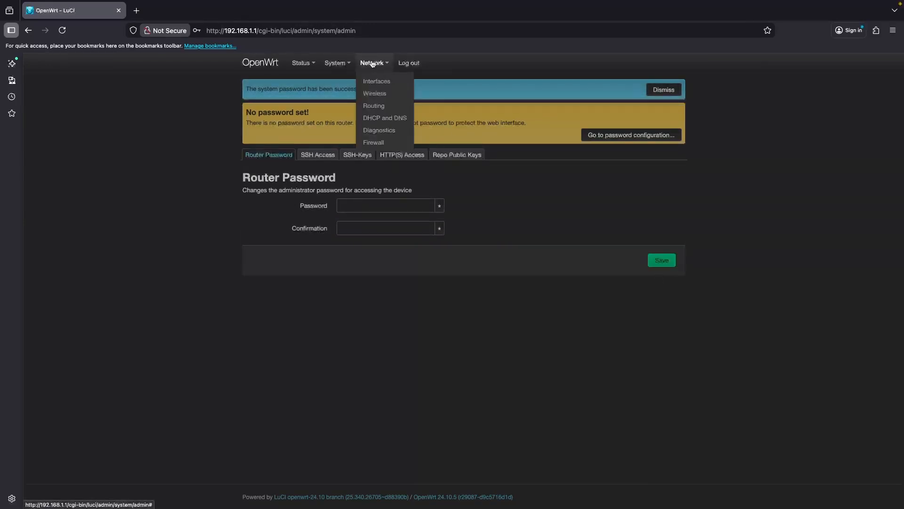
pyautogui.click(380, 94)
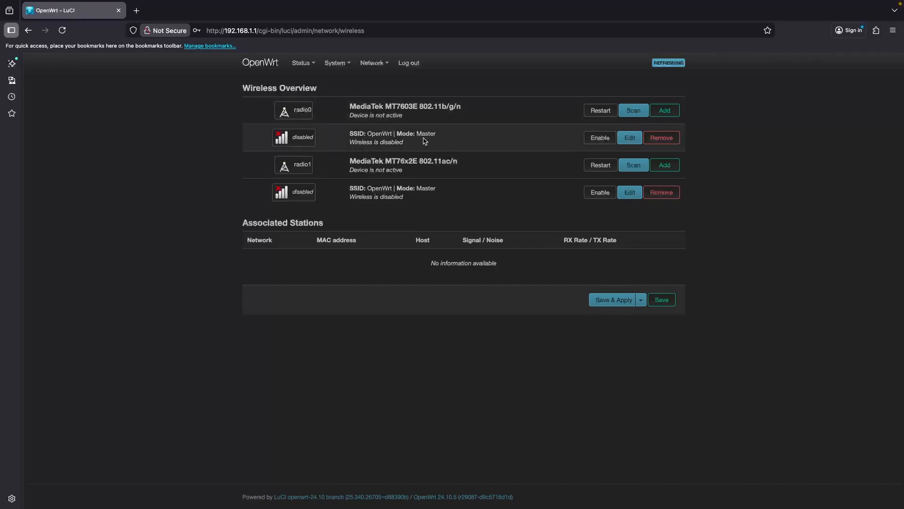
pyautogui.click(600, 138)
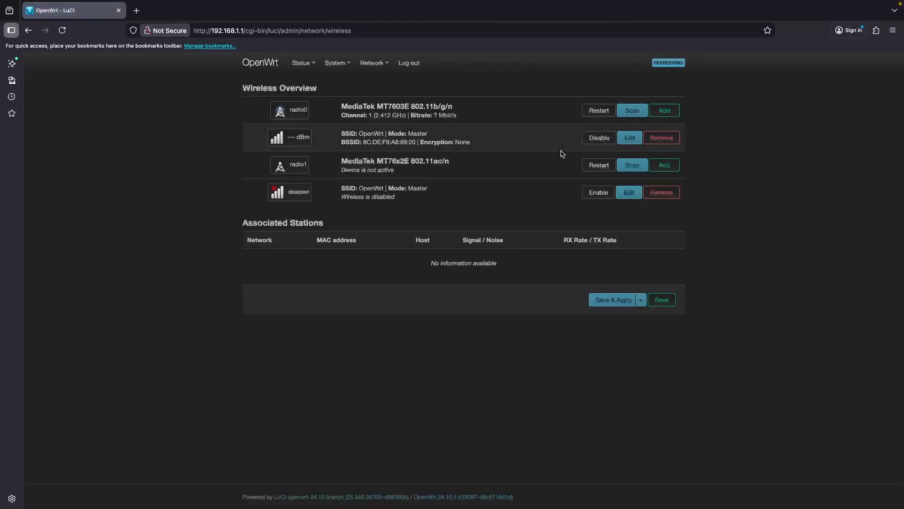
pyautogui.click(630, 140)
pyautogui.scroll(-1, 338, 401)
pyautogui.scroll(-2, 338, 400)
pyautogui.click(330, 375)
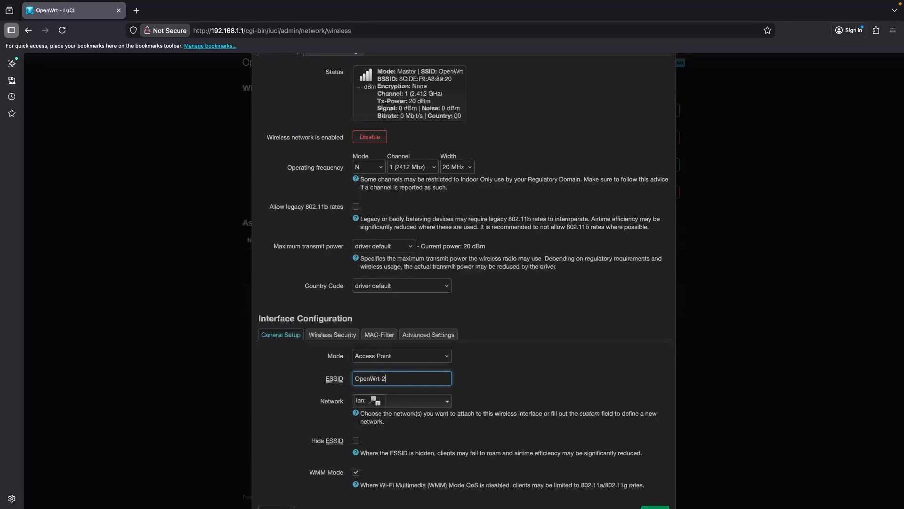
# - Secure this wireless network with WPA-PSK/WPA2-PSK Mixed Mode encryption, enter the wireless key, and save the network settings
pyautogui.click(333, 335)
pyautogui.click(377, 433)
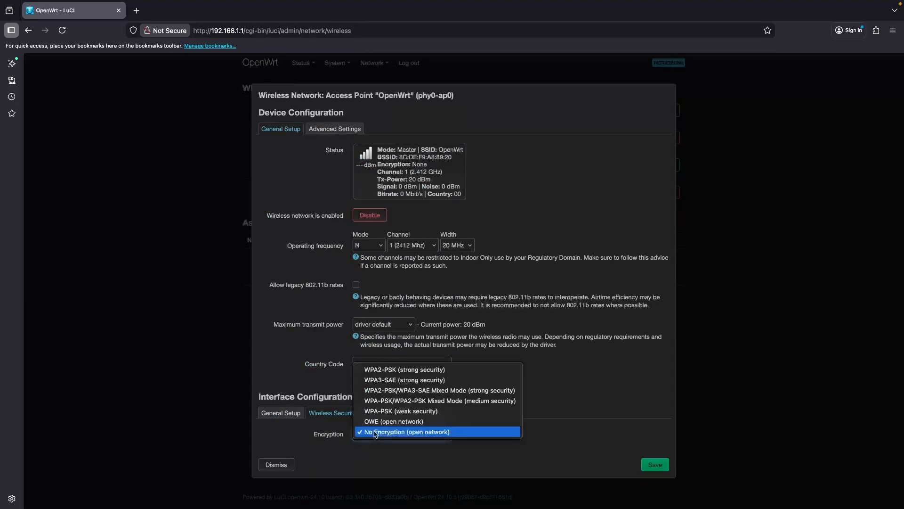
pyautogui.click(396, 400)
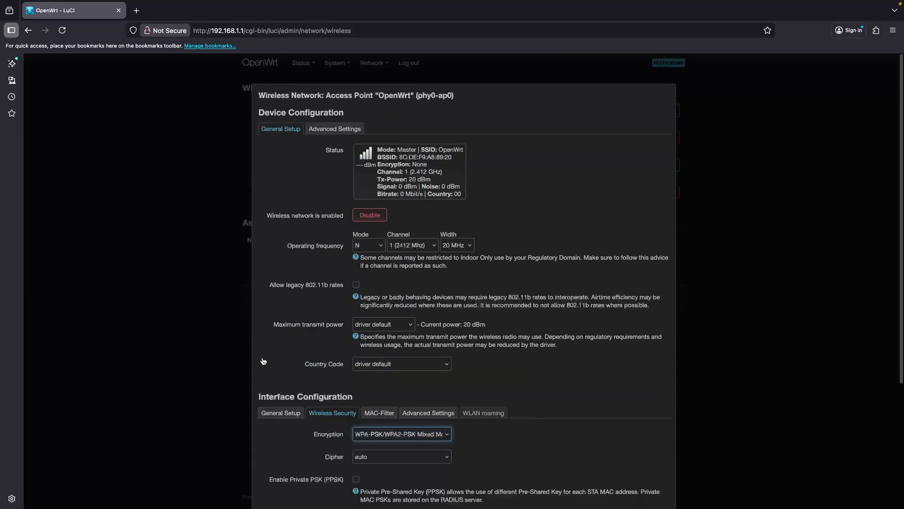
pyautogui.scroll(-3, 371, 381)
pyautogui.click(372, 381)
pyautogui.write('••••••••••••••••')
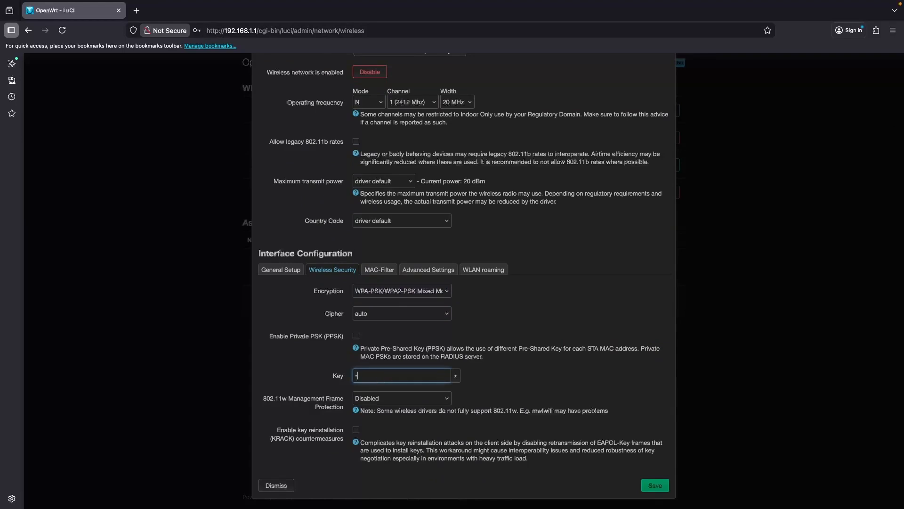
pyautogui.click(655, 486)
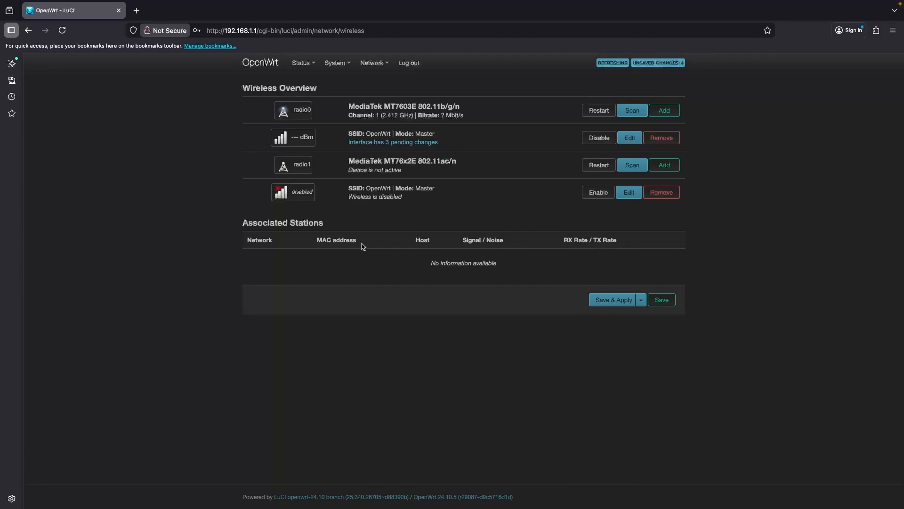
# - Set the lan interface's IPv4 address to 192.168.123.1 and save it, declining the browser's offer to store the password
pyautogui.moveTo(373, 63)
pyautogui.click(376, 81)
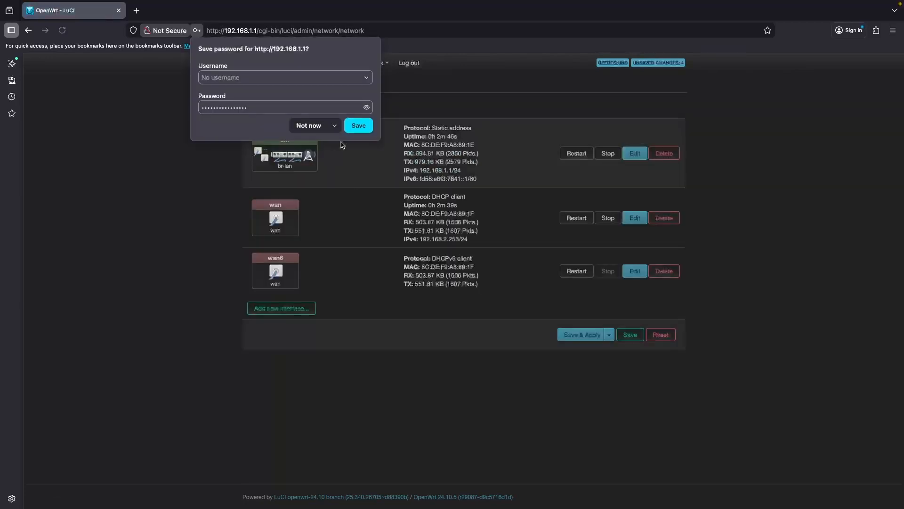
pyautogui.click(309, 129)
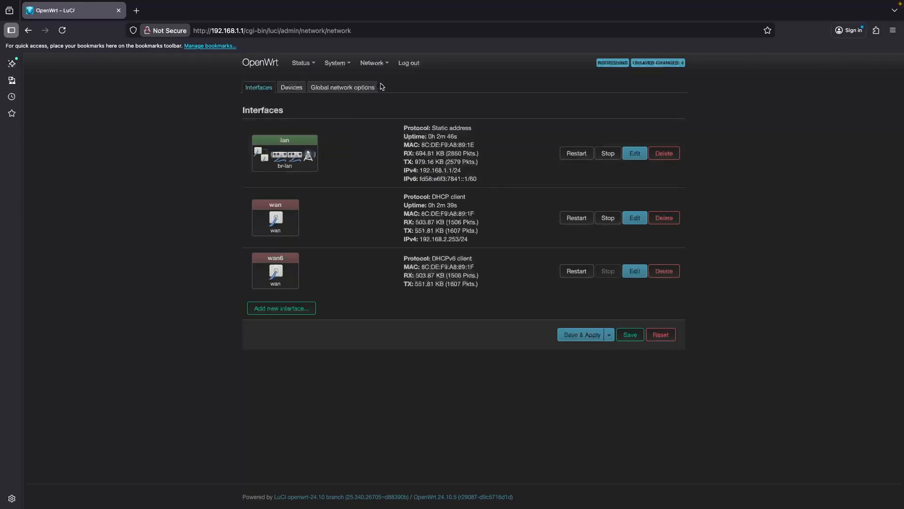
pyautogui.moveTo(386, 64)
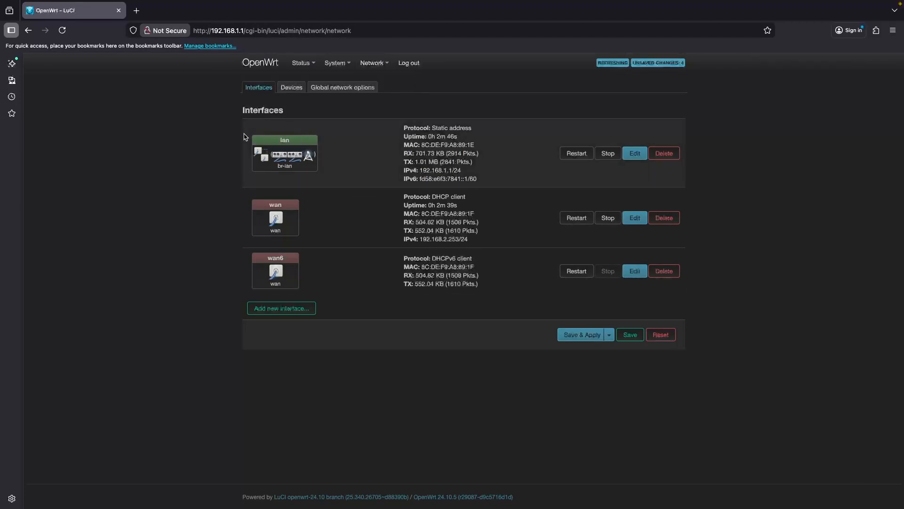
pyautogui.click(635, 153)
pyautogui.click(381, 289)
pyautogui.write('23.1')
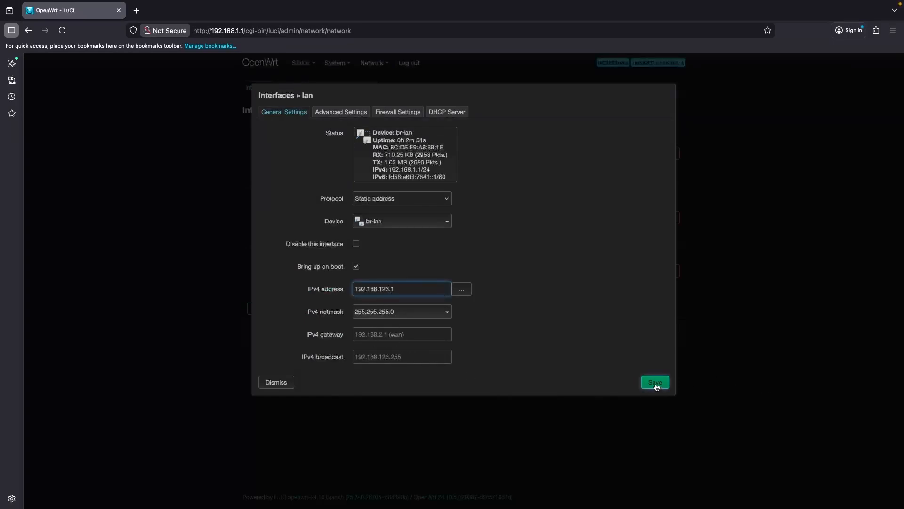
pyautogui.click(657, 385)
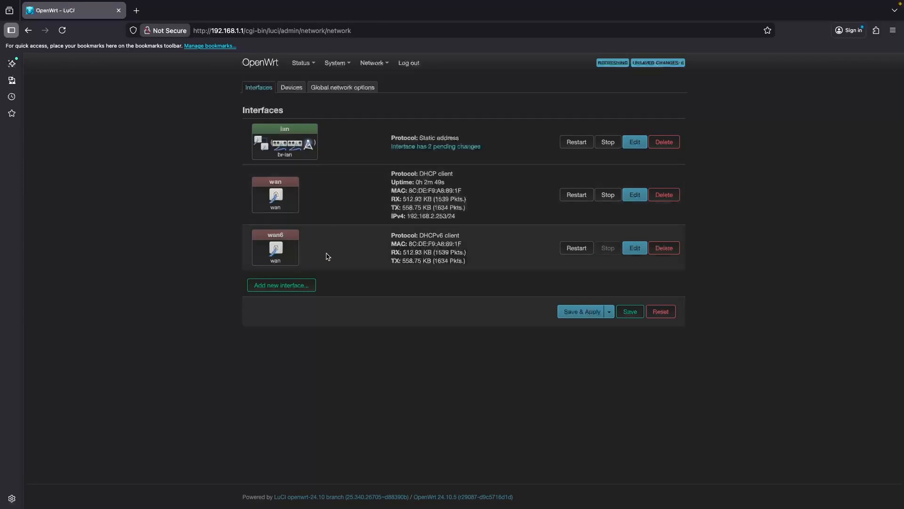
# - Delete the wan6 interface and apply all pending configuration changes unchecked
pyautogui.click(665, 250)
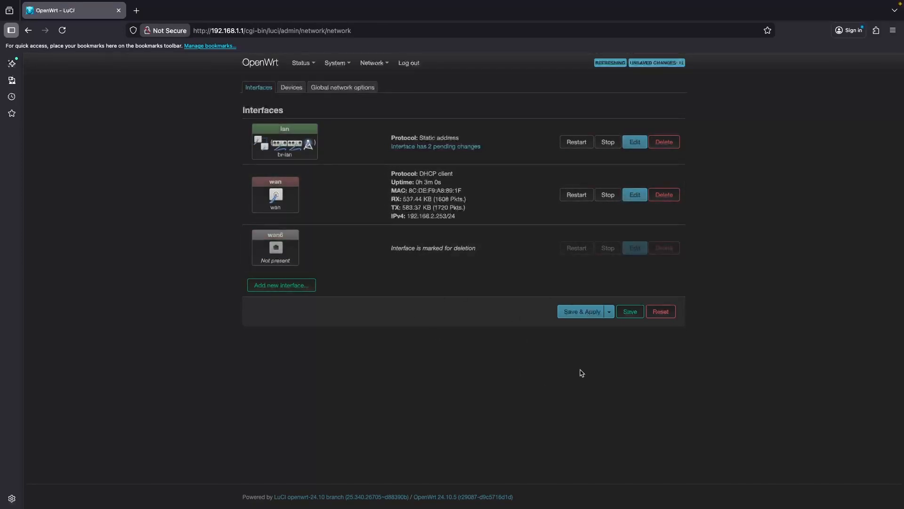
pyautogui.click(574, 316)
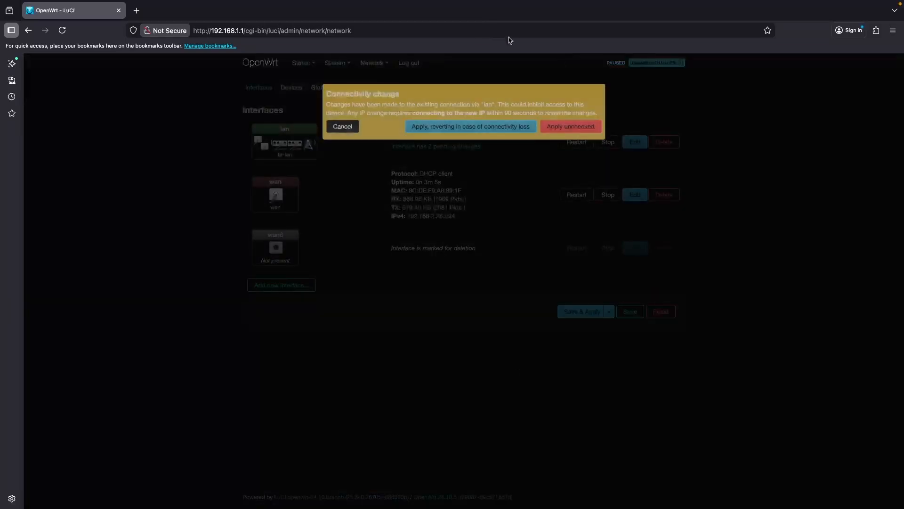
pyautogui.click(568, 131)
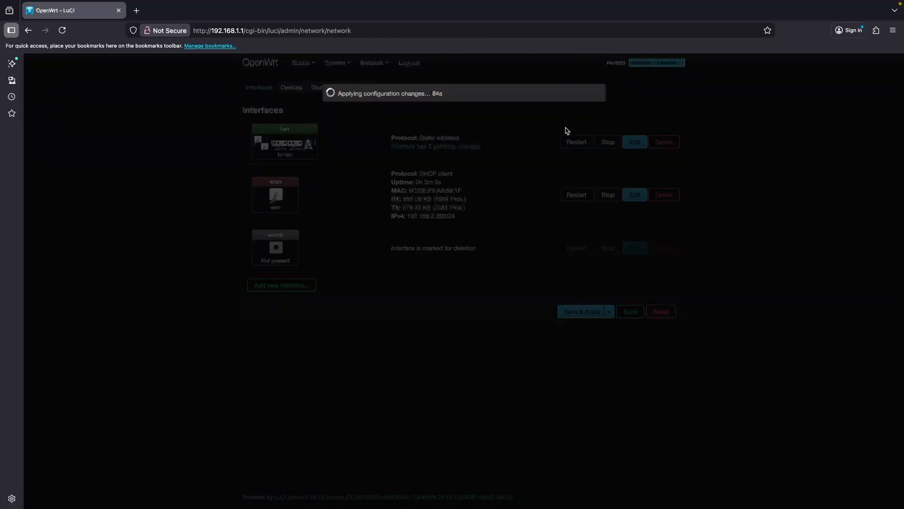
# - Switch to Terminal and run "ifconfig | grep 192" to check the computer's IP address
pyautogui.press('super+Tab')
pyautogui.press('super+Tab')
pyautogui.press('super+Tab')
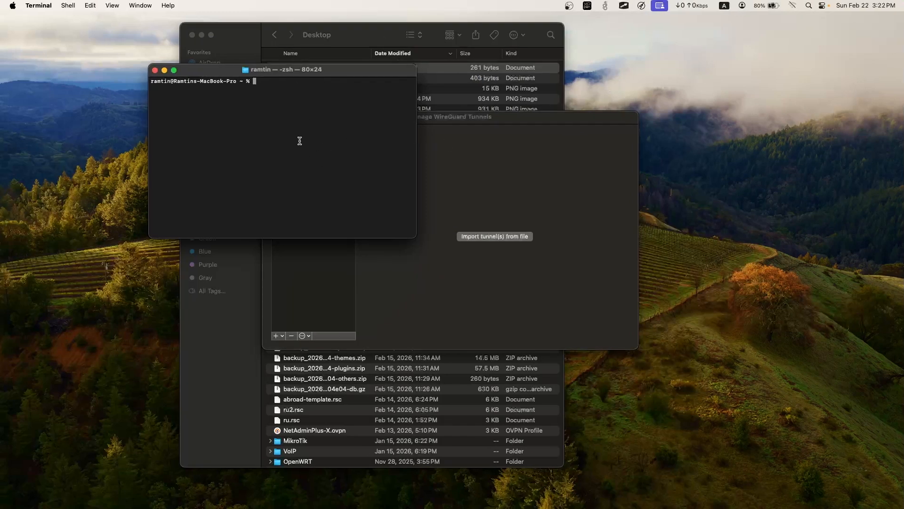
pyautogui.press('super+equal')
pyautogui.write('ifconfig | grep 192')
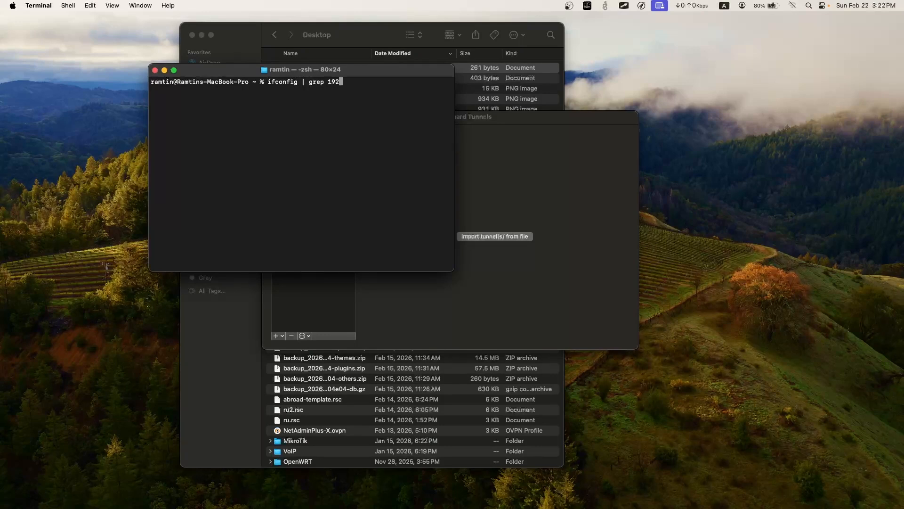
pyautogui.press('Return')
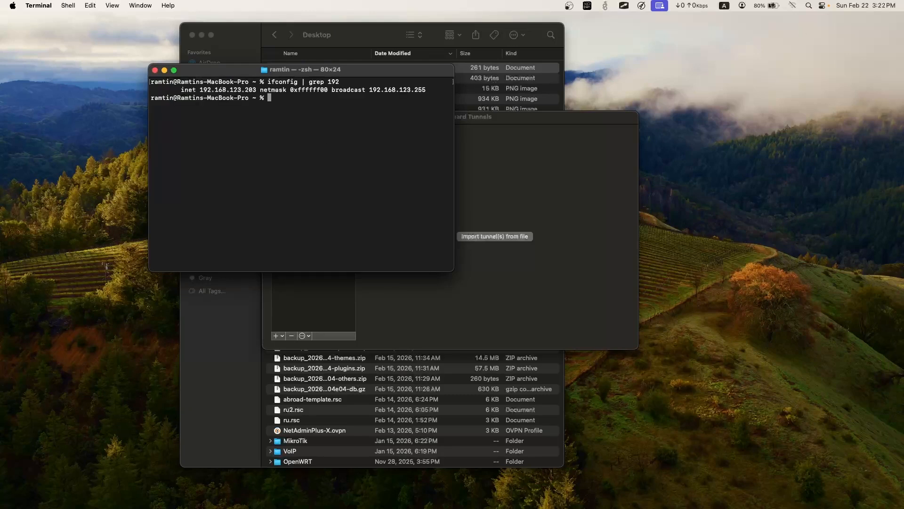
pyautogui.doubleClick(221, 89)
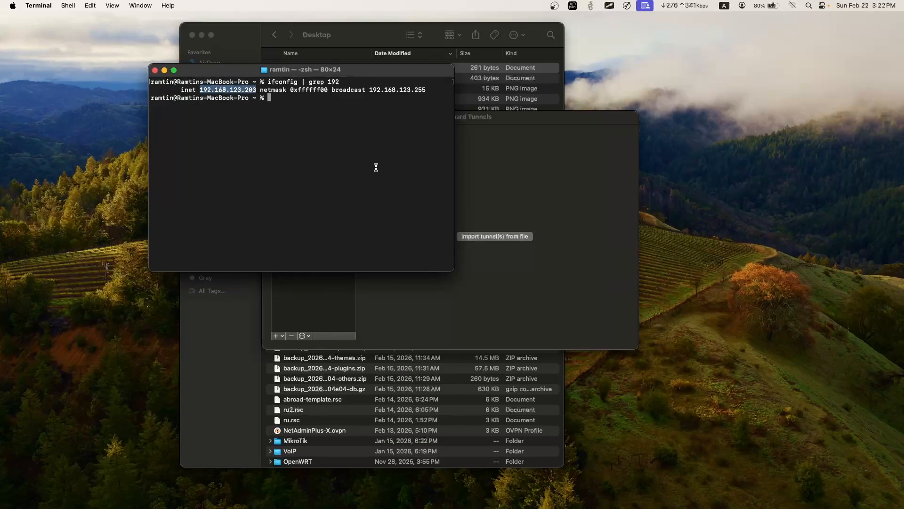
# - Switch back to Firefox and open the router's login page at 192.168.123.1
pyautogui.press('super+Tab')
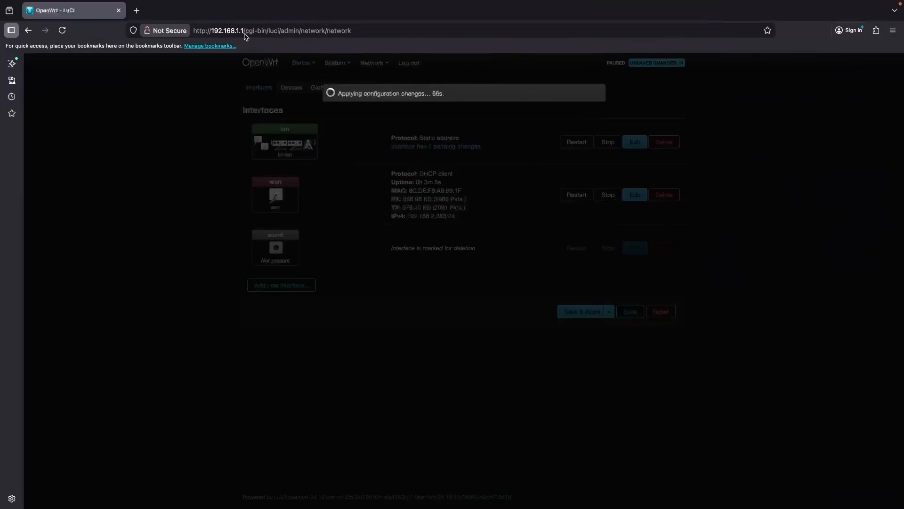
pyautogui.click(238, 31)
pyautogui.click(238, 31)
pyautogui.moveTo(243, 31); pyautogui.dragTo(636, 50)
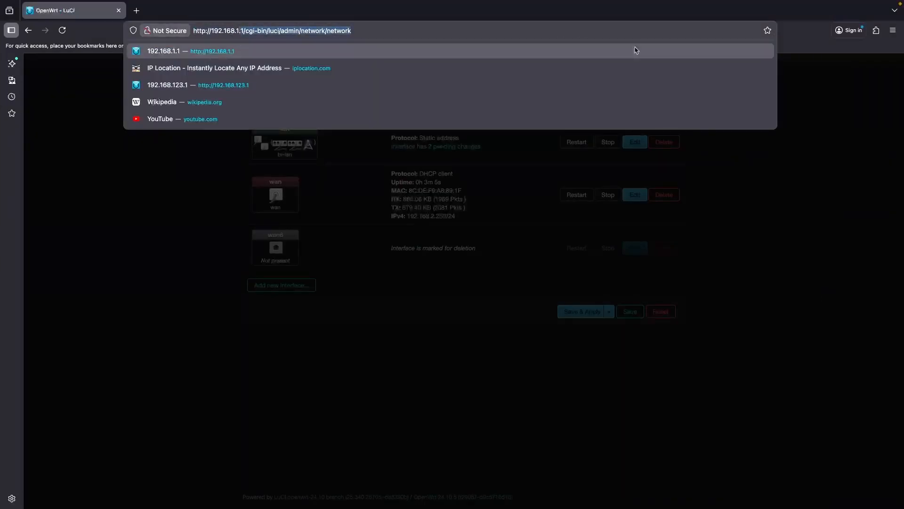
pyautogui.write('123')
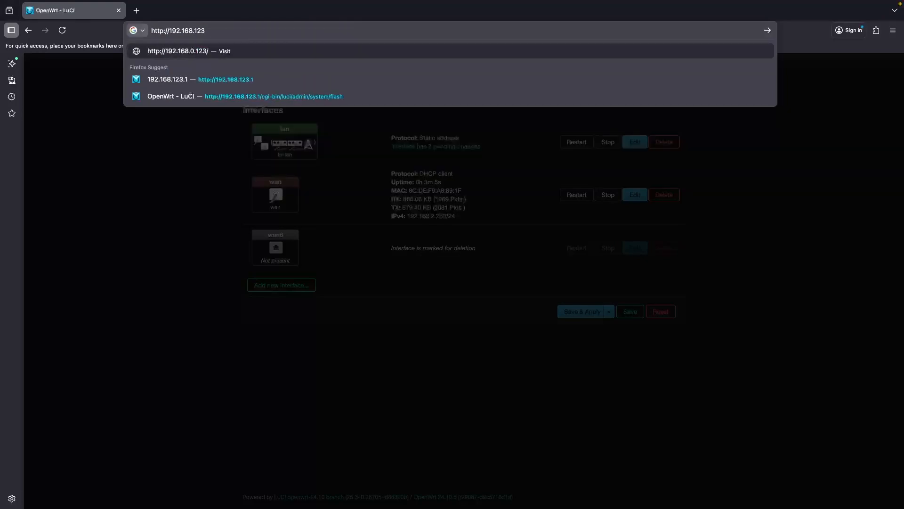
pyautogui.write('.1')
pyautogui.press('Return')
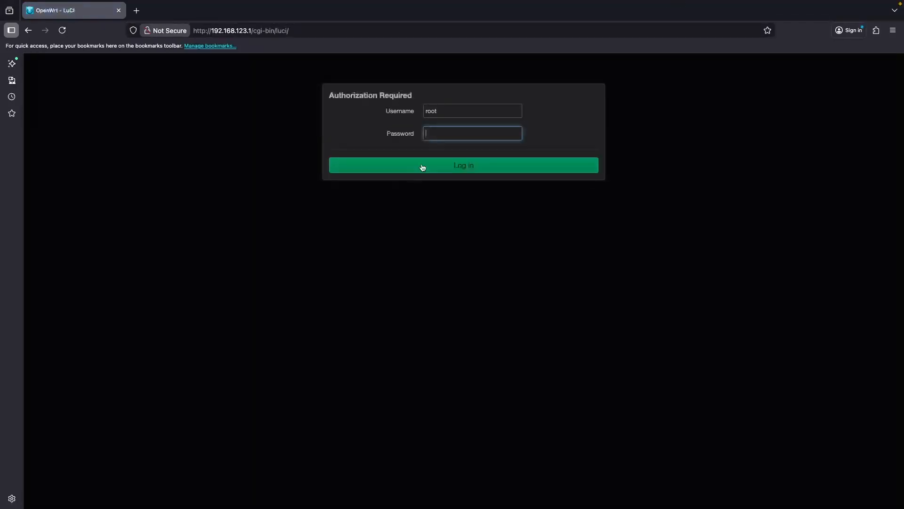
# - Log in to the router as root with the administrator password, dismissing the page-saving dialog
pyautogui.click(469, 134)
pyautogui.press('super+s')
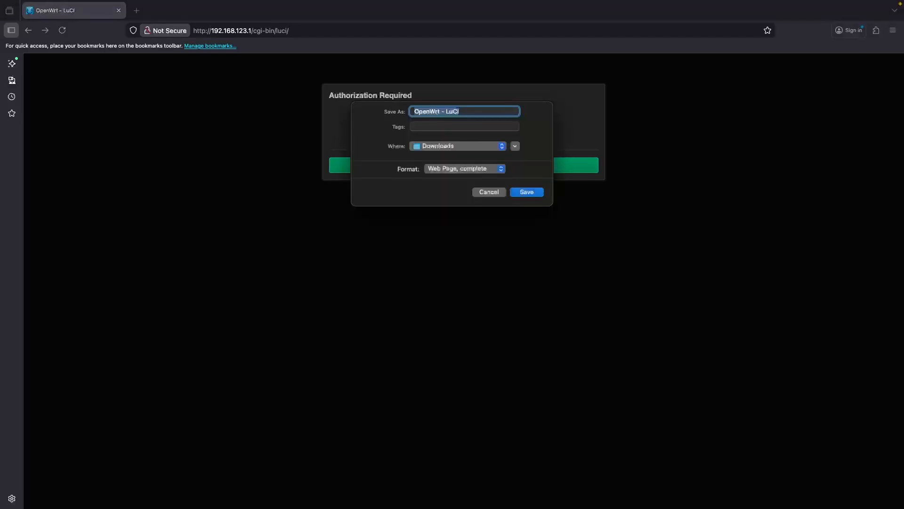
pyautogui.press('Escape')
pyautogui.write('••••••')
pyautogui.press('Return')
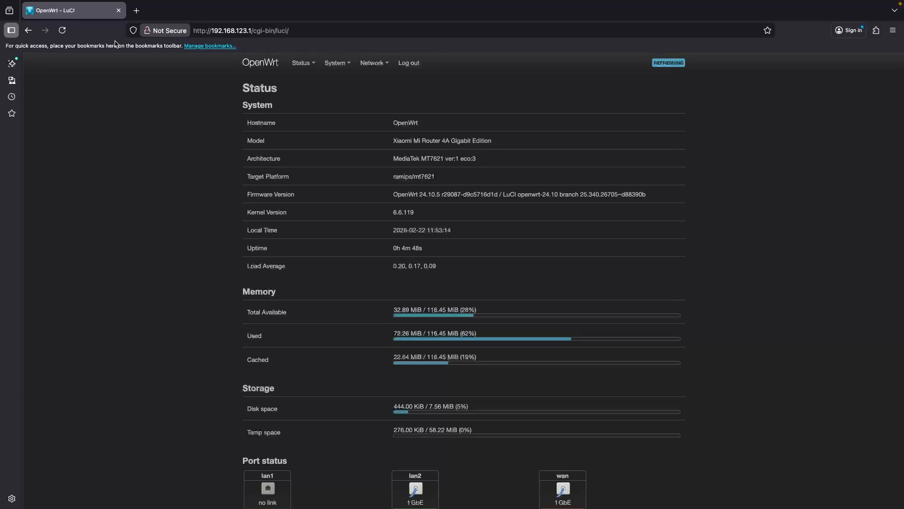
# - Open iplocation.com in a new tab to check the public IP address and location without the VPN
pyautogui.click(136, 11)
pyautogui.write('i')
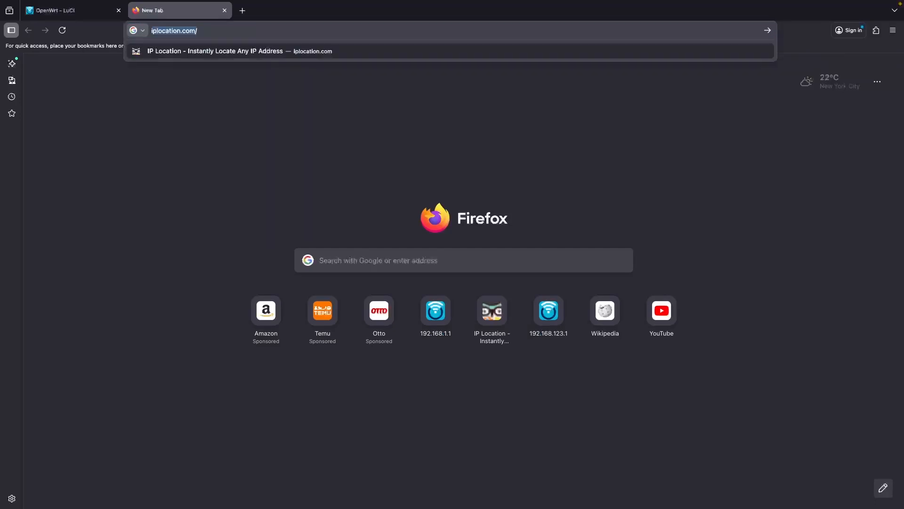
pyautogui.write('p')
pyautogui.press('Return')
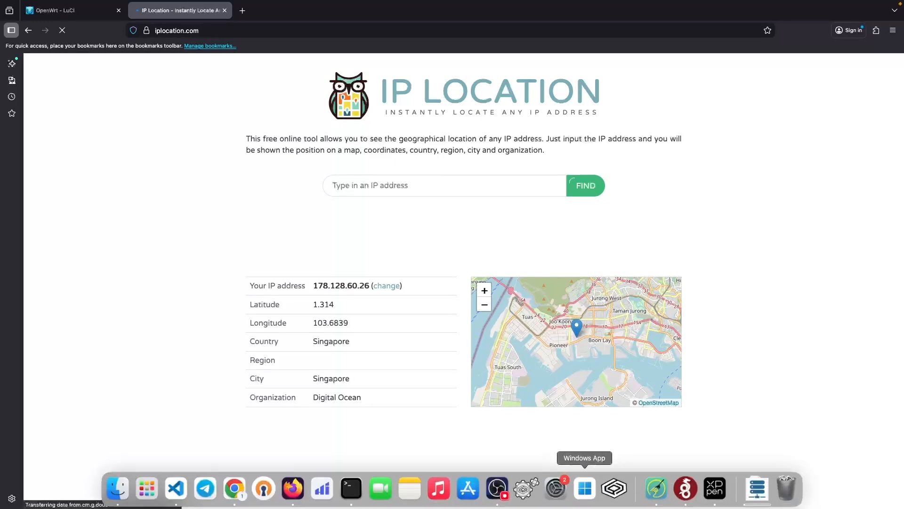
# - Switch to WireGuard, import the tunnel file ramtin-1.conf from the Desktop while allowing the VPN configuration, and activate the tunnel
pyautogui.click(686, 489)
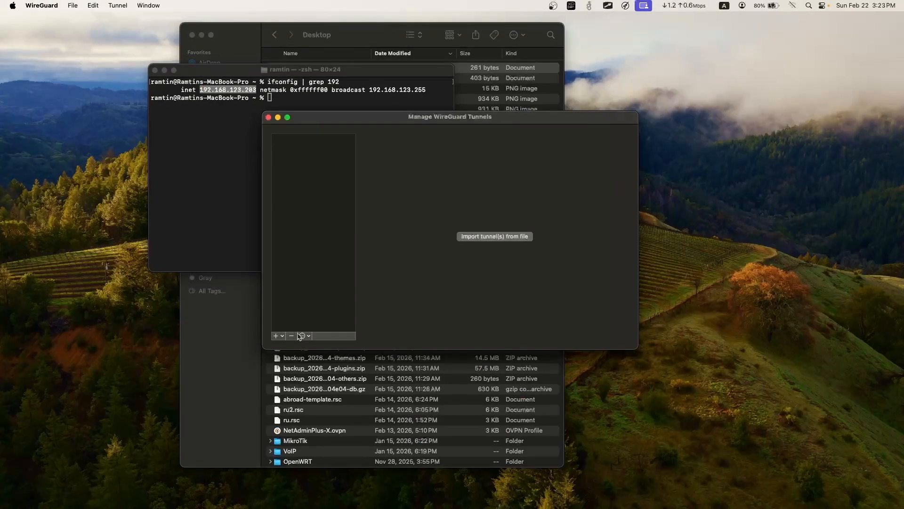
pyautogui.click(282, 336)
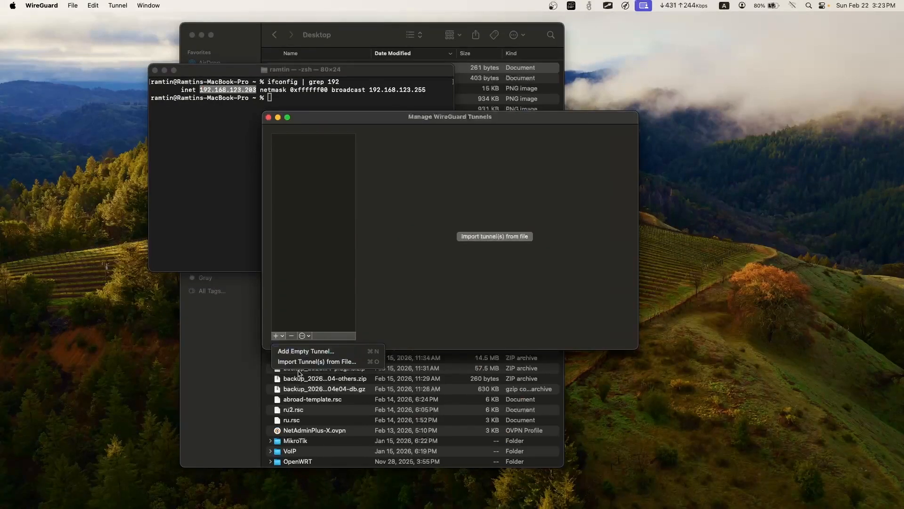
pyautogui.click(292, 362)
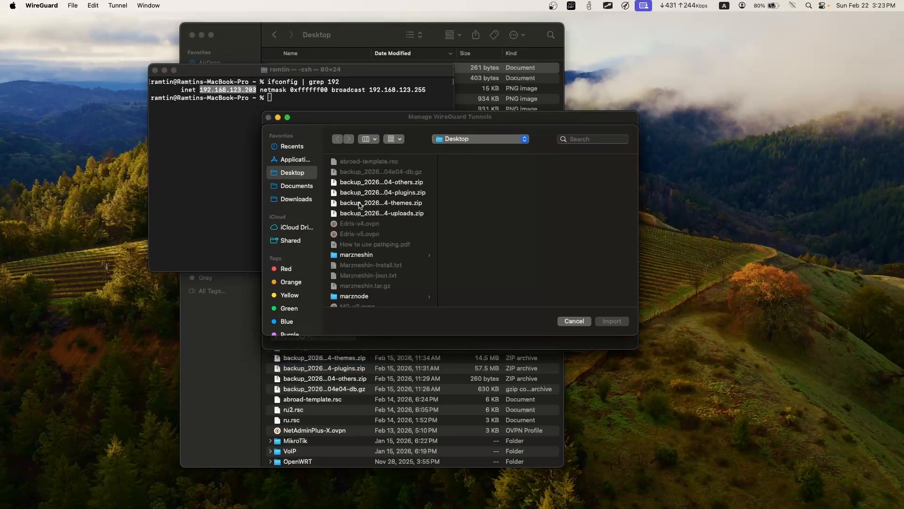
pyautogui.click(359, 203)
pyautogui.press('r')
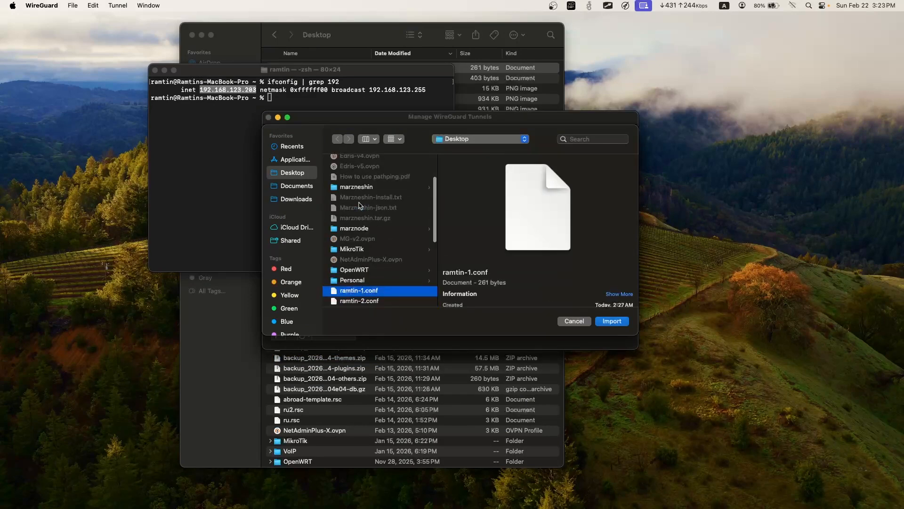
pyautogui.press('Return')
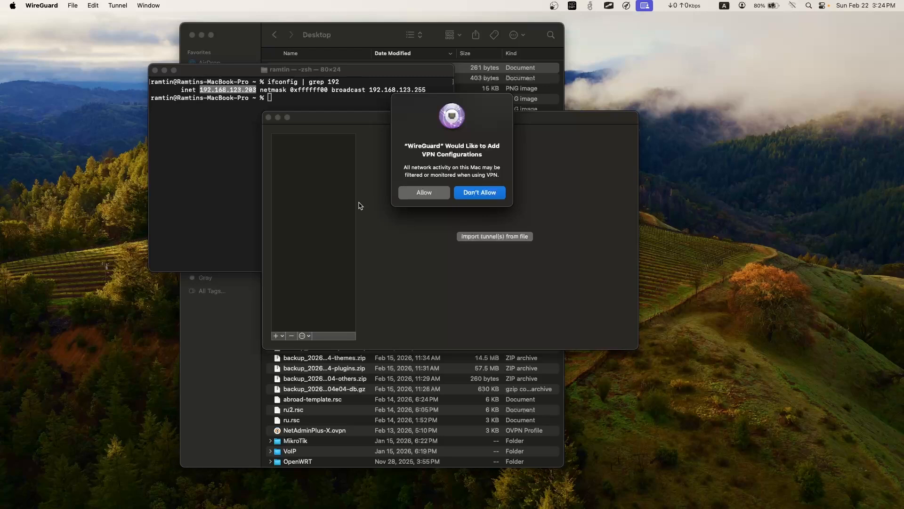
pyautogui.click(424, 193)
pyautogui.click(472, 213)
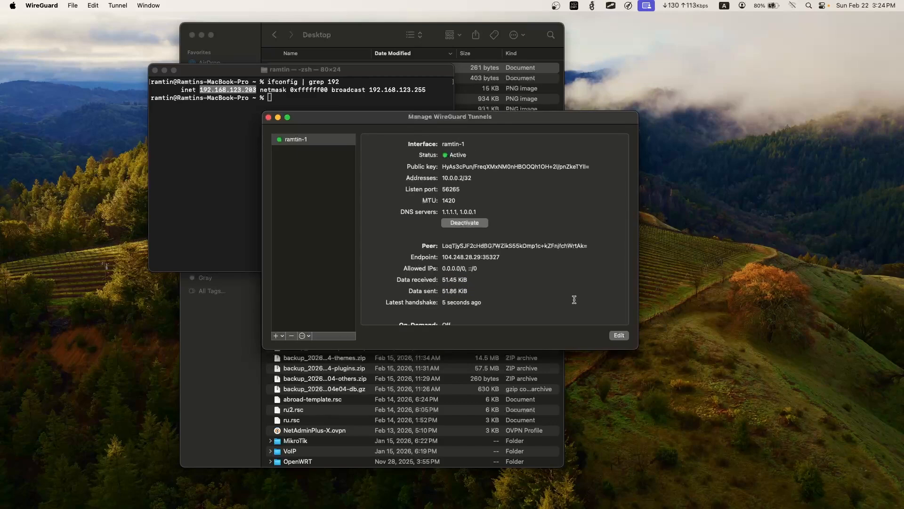
# - Switch to Firefox, dismiss the ad, and load iplocation.com in another tab to check the public IP address through the tunnel
pyautogui.press('super+Tab')
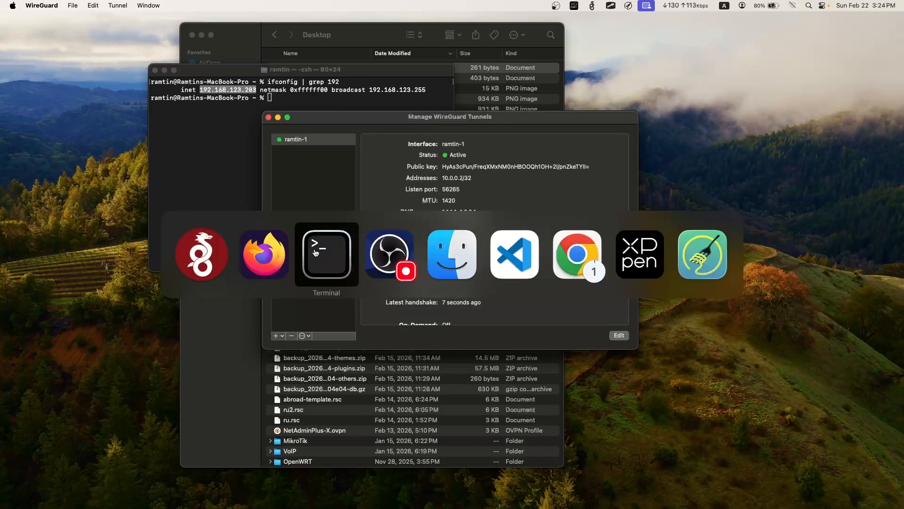
pyautogui.click(287, 263)
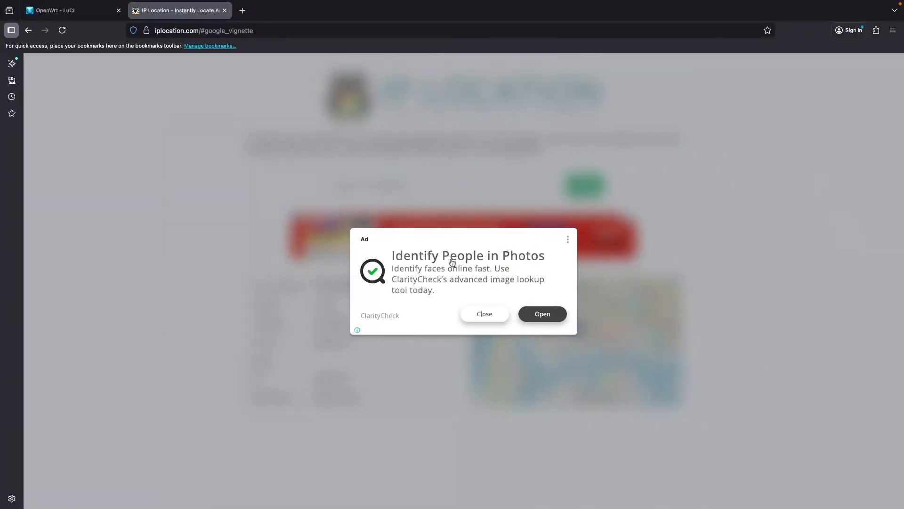
pyautogui.click(481, 311)
pyautogui.click(235, 33)
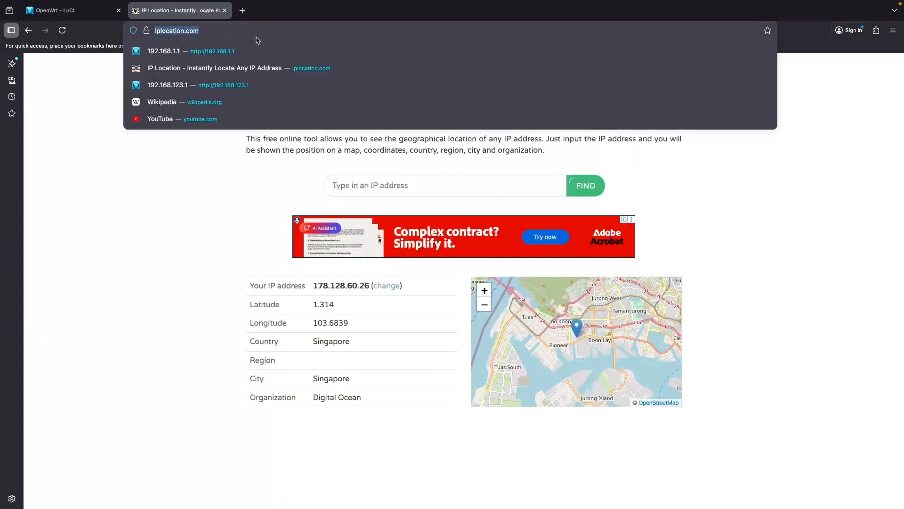
pyautogui.press('super+c')
pyautogui.click(242, 30)
pyautogui.press('super+v')
pyautogui.press('Return')
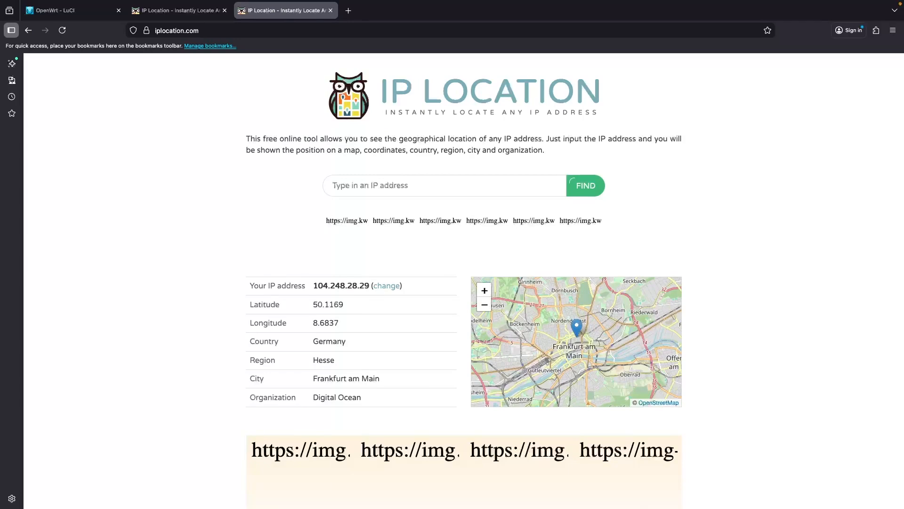
# - Switch back to WireGuard and deactivate the ramtin-1 tunnel
pyautogui.moveTo(380, 497)
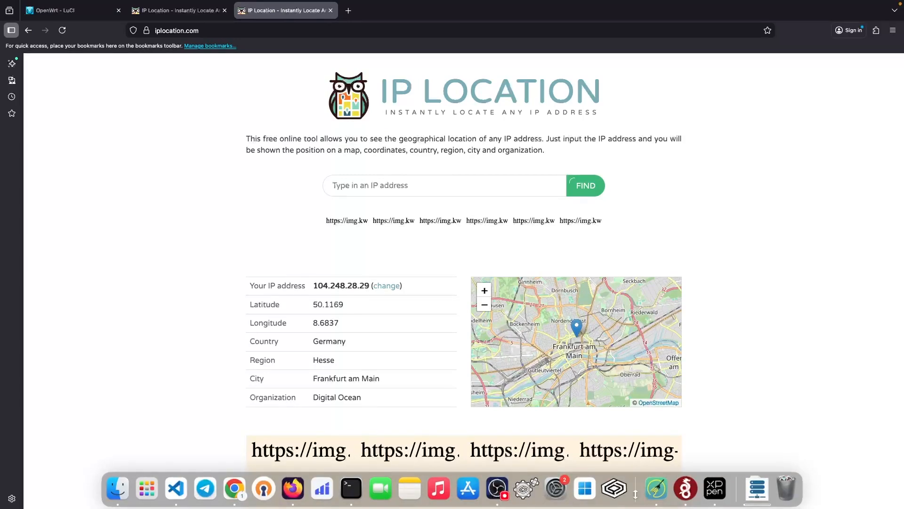
pyautogui.click(677, 496)
pyautogui.click(465, 223)
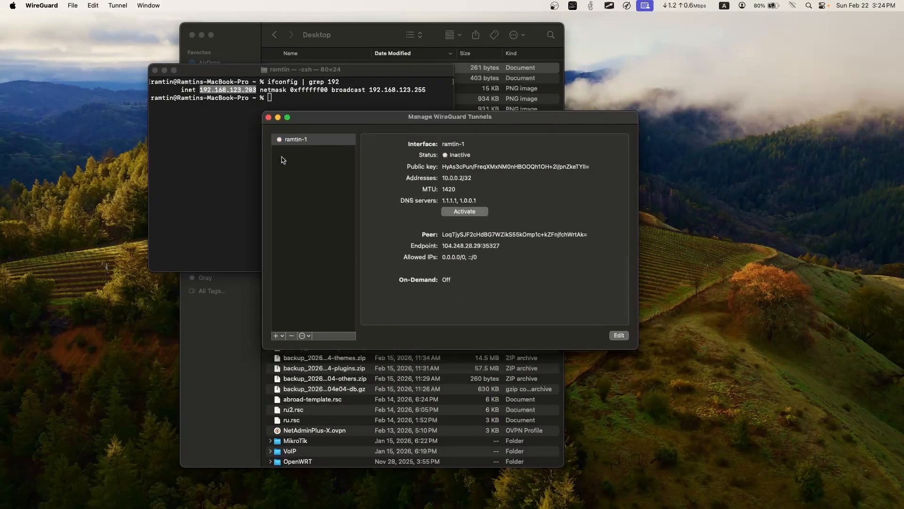
# - Switch to the Finder's Desktop folder and open ramtin-1.conf with Visual Studio Code
pyautogui.click(272, 434)
pyautogui.rightClick(315, 69)
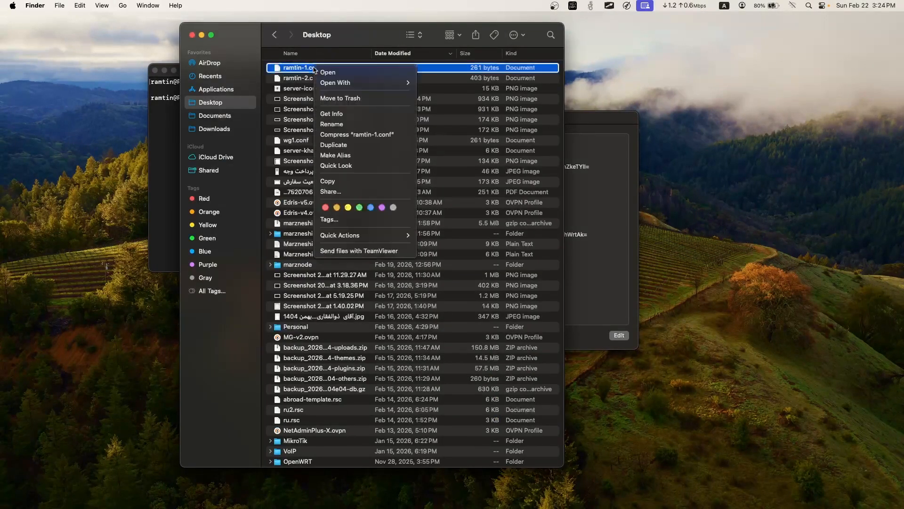
pyautogui.moveTo(377, 82)
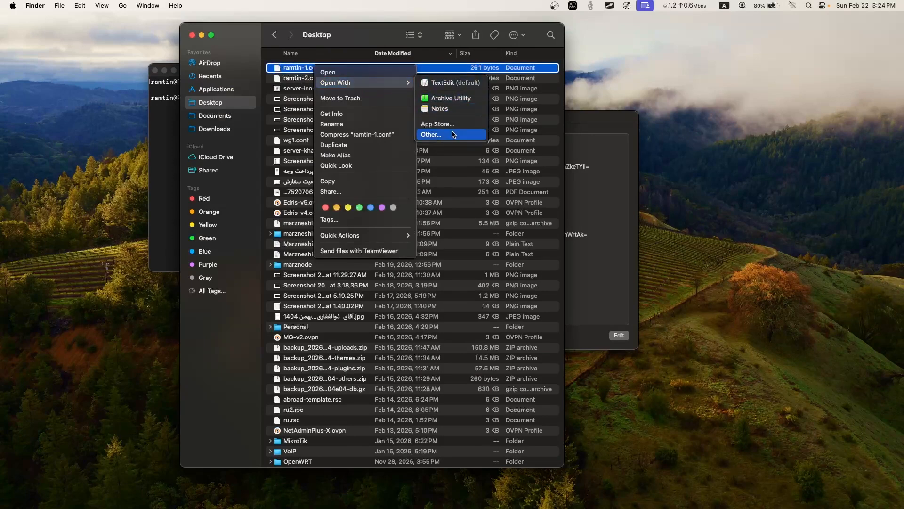
pyautogui.click(436, 134)
pyautogui.write('code')
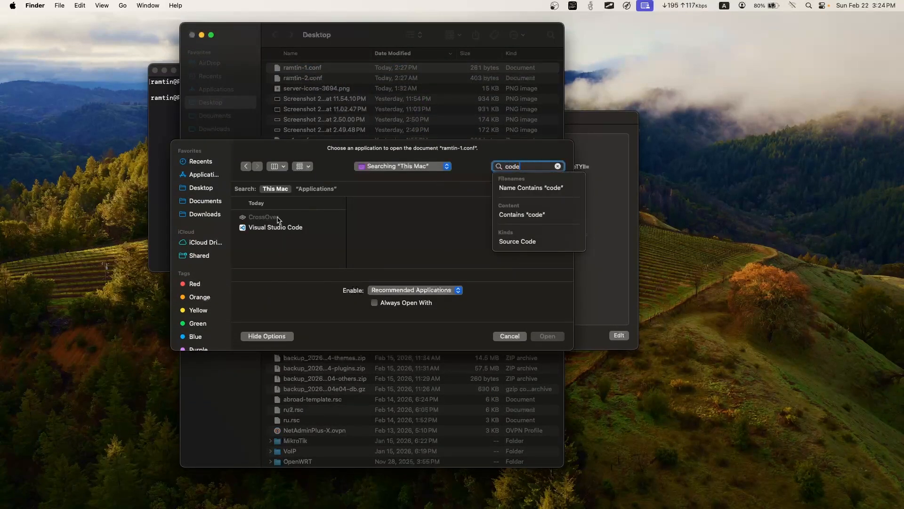
pyautogui.click(282, 227)
pyautogui.click(547, 337)
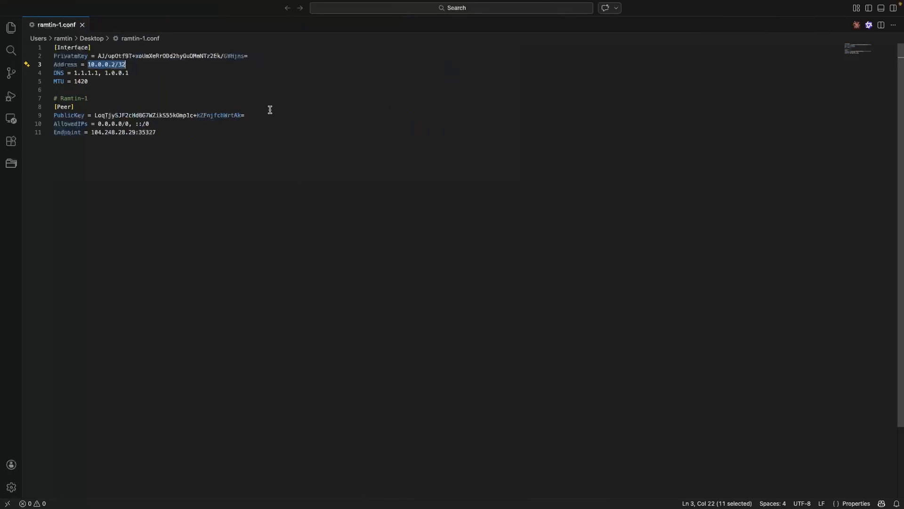
# - Examine the [Interface] and [Peer] sections of the WireGuard configuration file by highlighting each block
pyautogui.click(111, 83)
pyautogui.moveTo(105, 81); pyautogui.dragTo(43, 51)
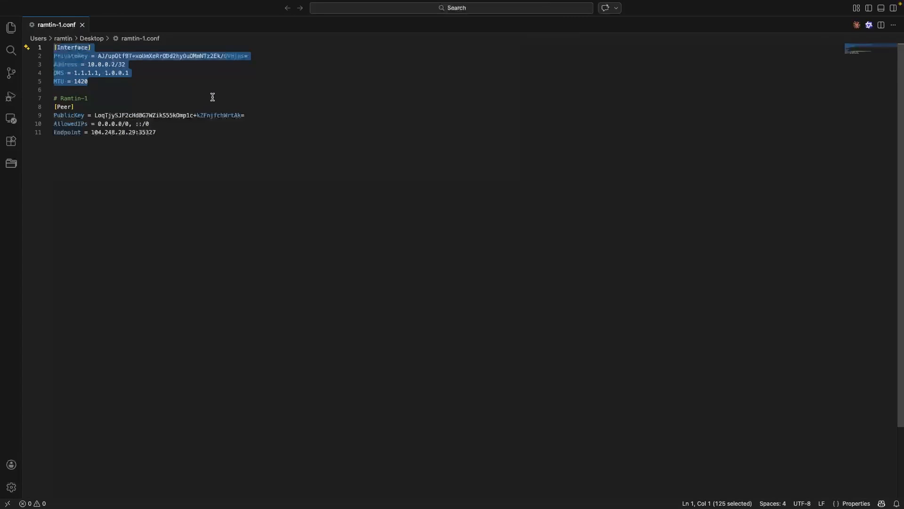
pyautogui.click(161, 133)
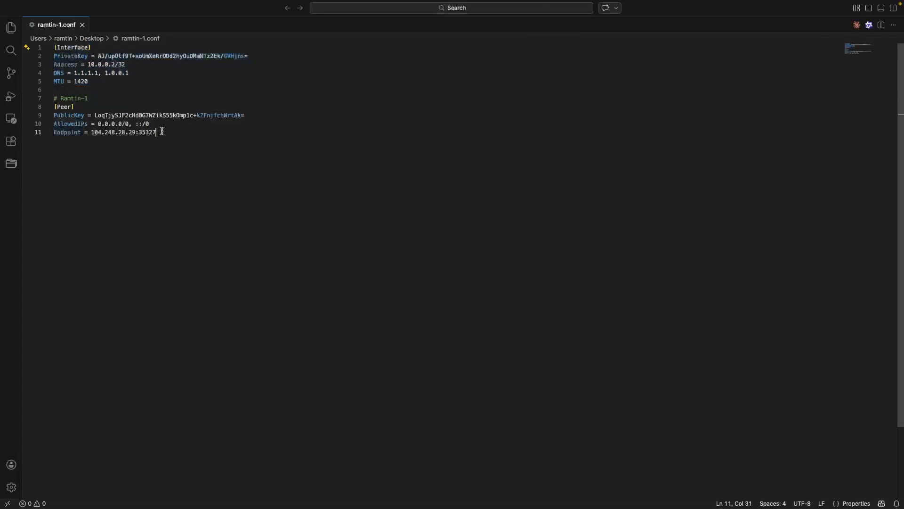
pyautogui.moveTo(175, 134); pyautogui.dragTo(55, 97)
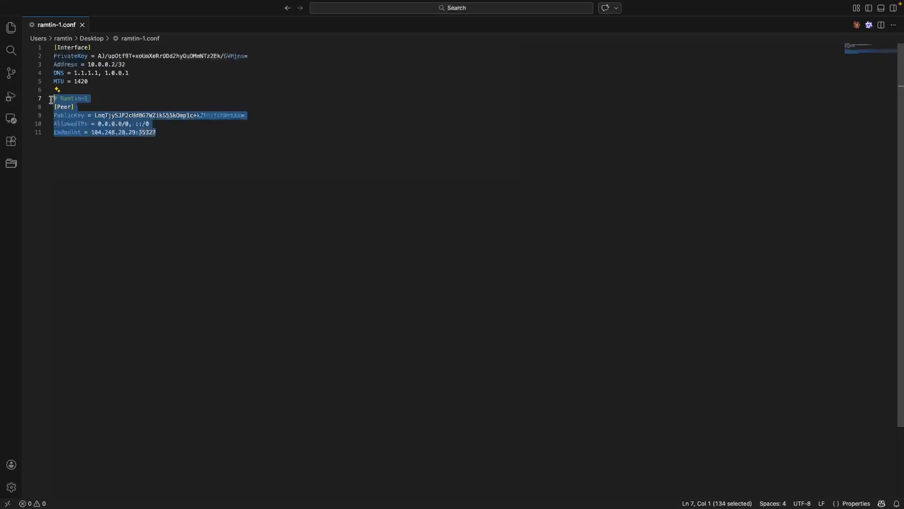
pyautogui.click(163, 132)
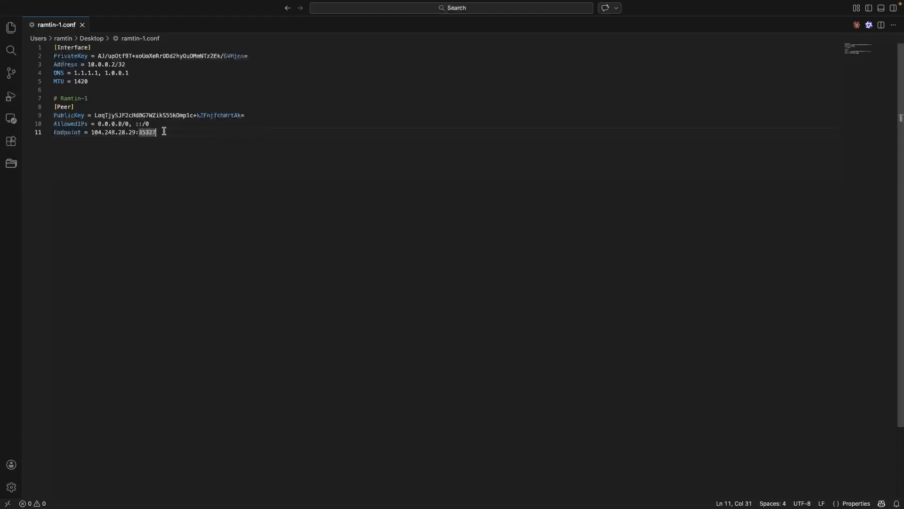
# - Switch back to the router's LuCI tab in Firefox, open its software management page, and update the package lists
pyautogui.press('super+Tab')
pyautogui.press('super+Tab')
pyautogui.press('super+Tab')
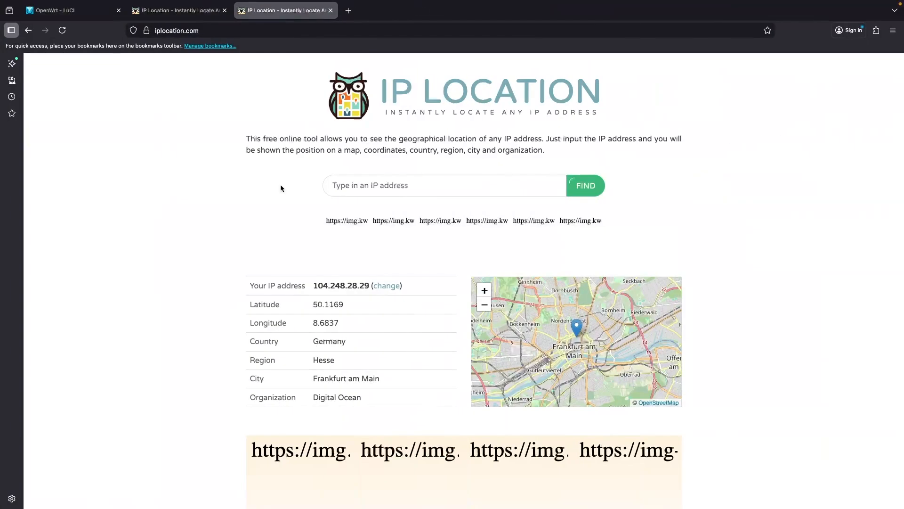
pyautogui.click(71, 10)
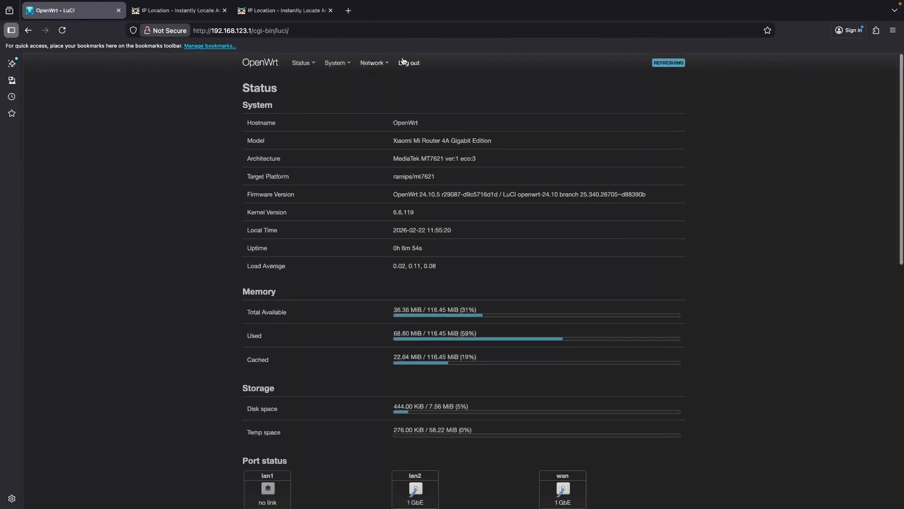
pyautogui.moveTo(334, 63)
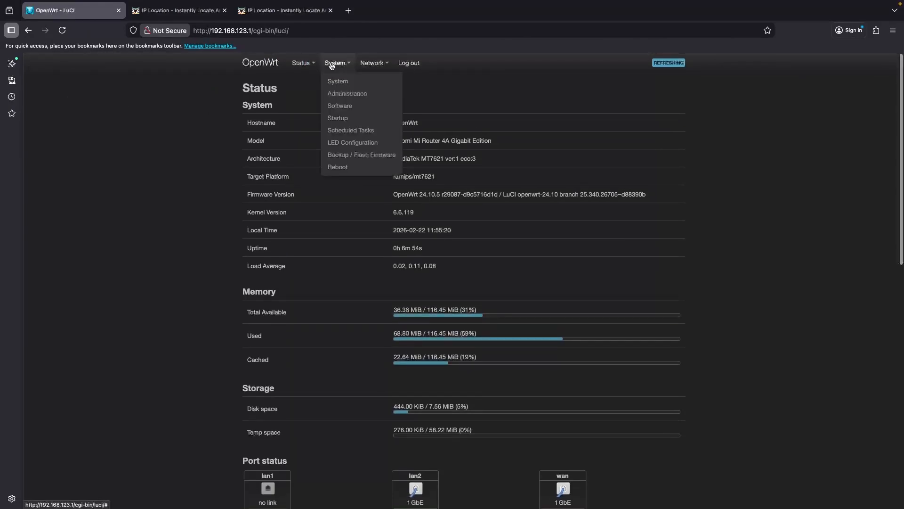
pyautogui.click(338, 106)
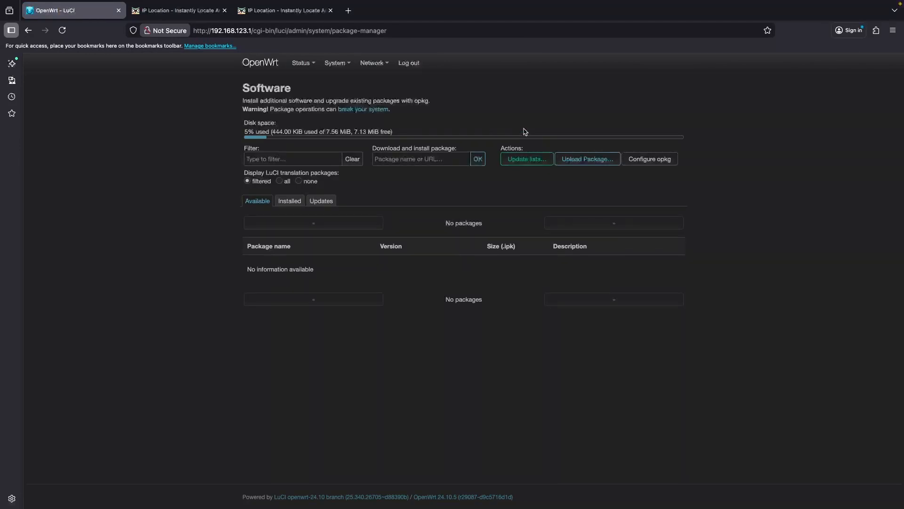
pyautogui.click(518, 161)
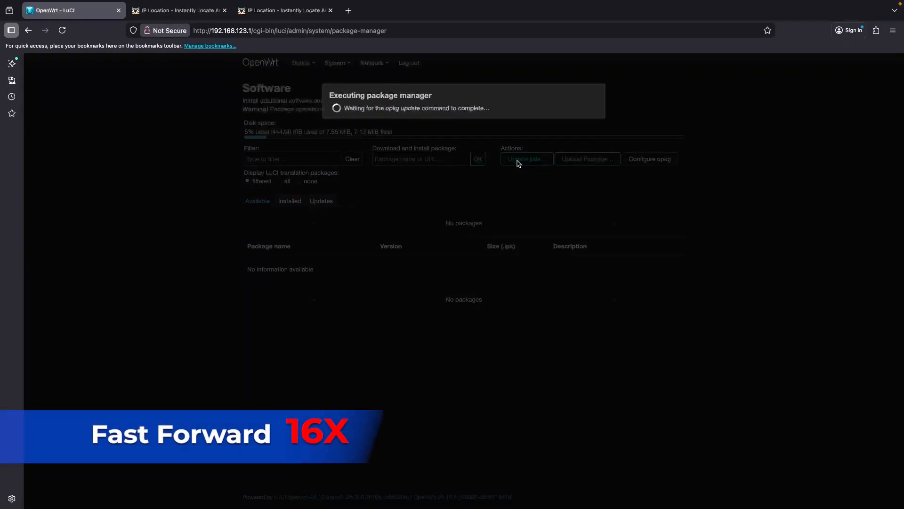
pyautogui.click(347, 456)
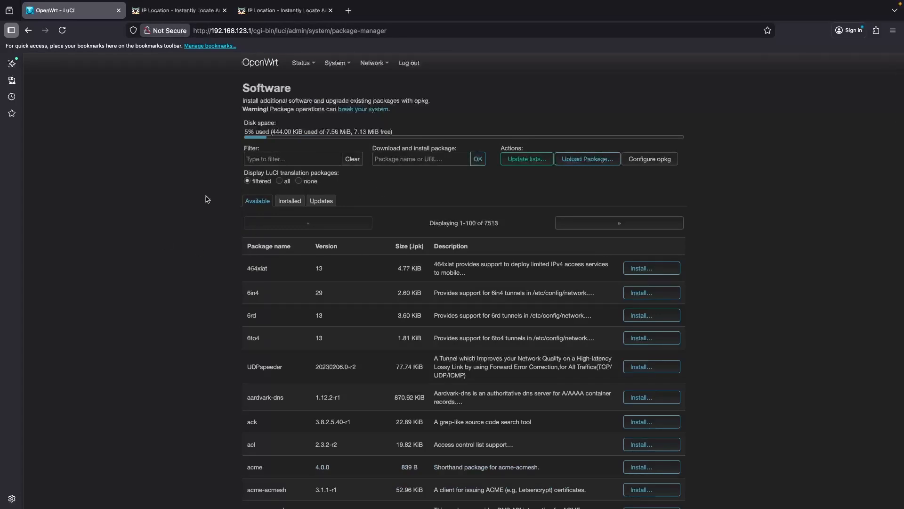
# - Filter the available packages by "wireguard" and install luci-proto-wireguard with its dependencies
pyautogui.click(255, 205)
pyautogui.click(278, 162)
pyautogui.write('wireguard')
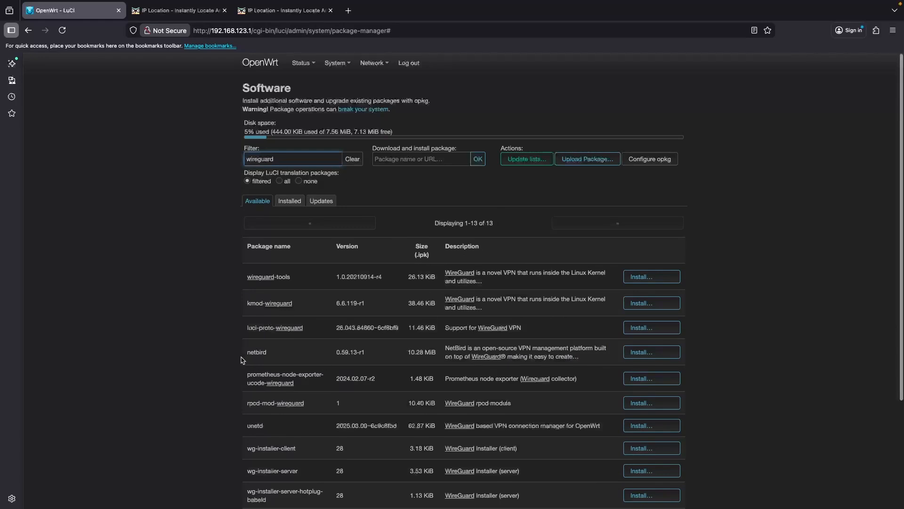
pyautogui.scroll(-2, 280, 330)
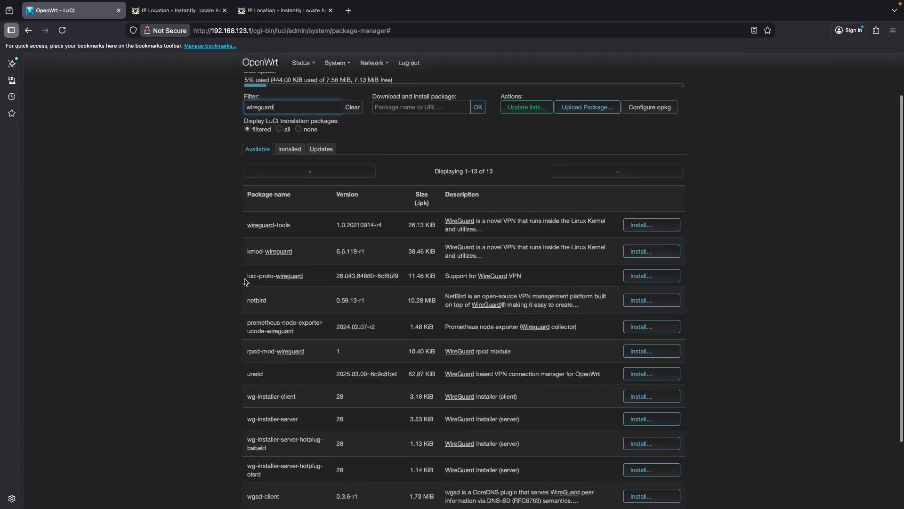
pyautogui.moveTo(245, 279); pyautogui.dragTo(314, 280)
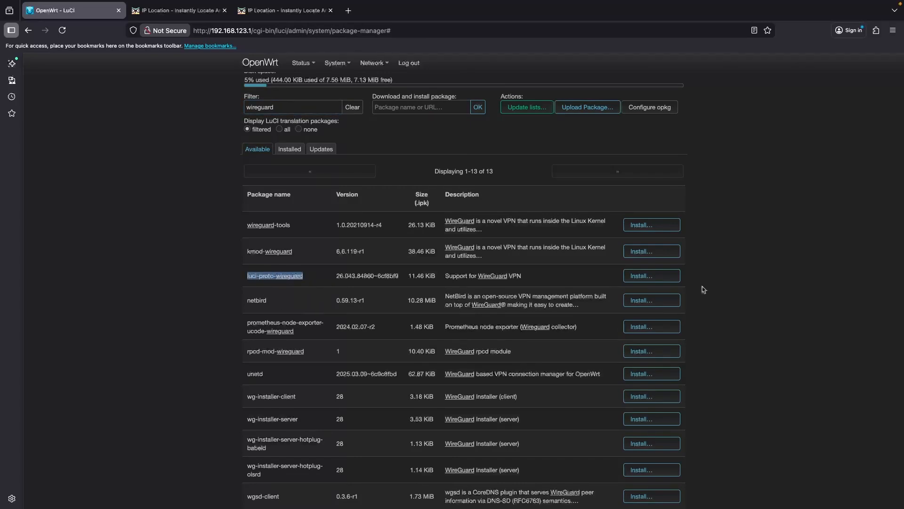
pyautogui.click(642, 279)
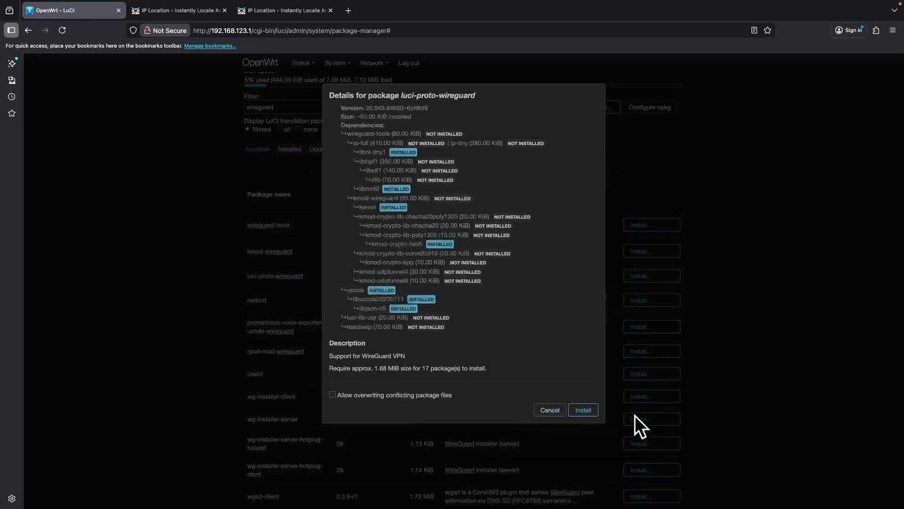
pyautogui.click(584, 410)
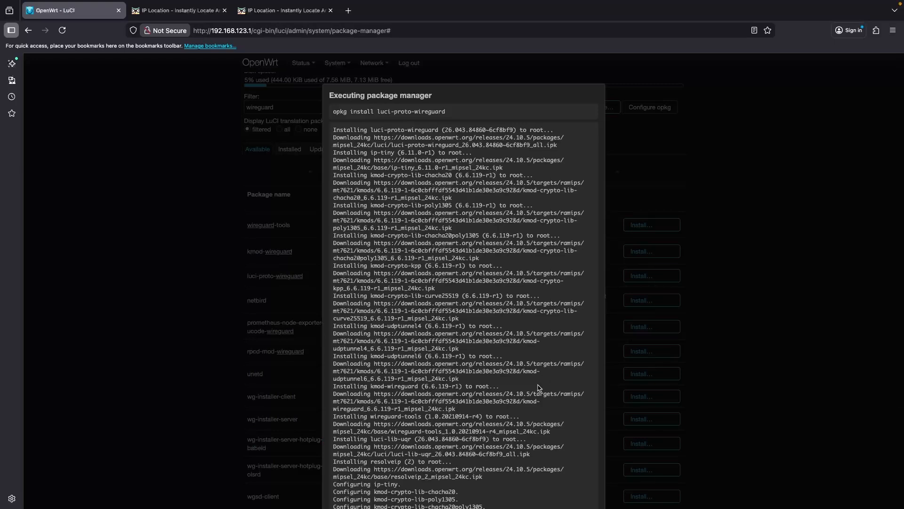
# - Dismiss the finished package installation report and show the installed packages matching "wireguard"
pyautogui.scroll(-10, 538, 388)
pyautogui.click(343, 465)
pyautogui.moveTo(372, 62)
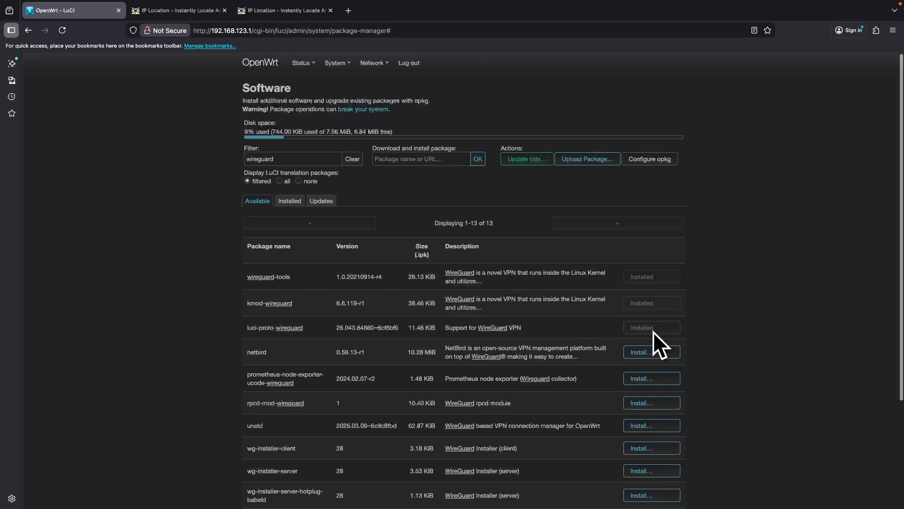
pyautogui.click(278, 203)
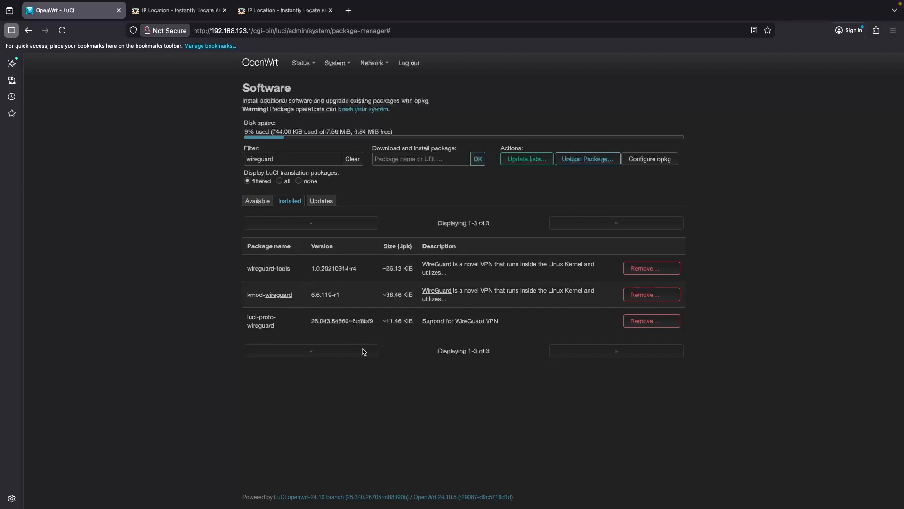
# - Reboot the router from LuCI and log back in as root with the account password
pyautogui.moveTo(337, 69)
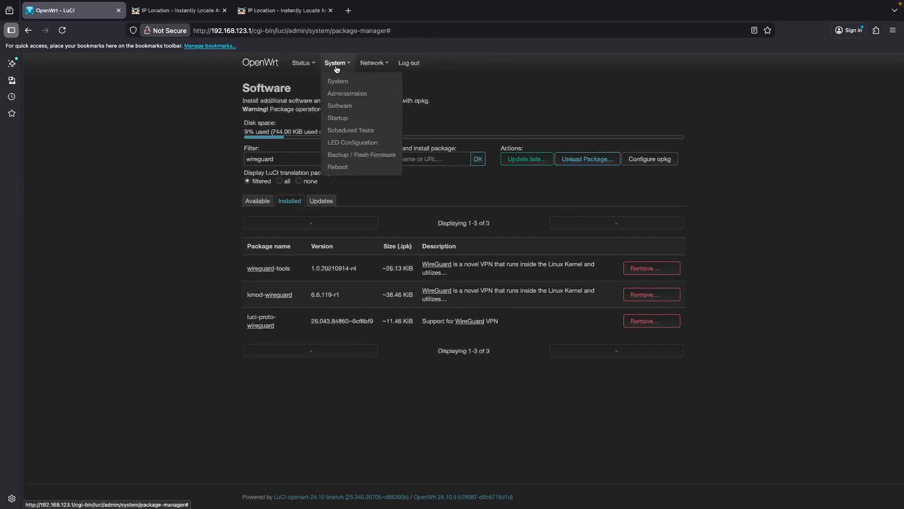
pyautogui.click(351, 168)
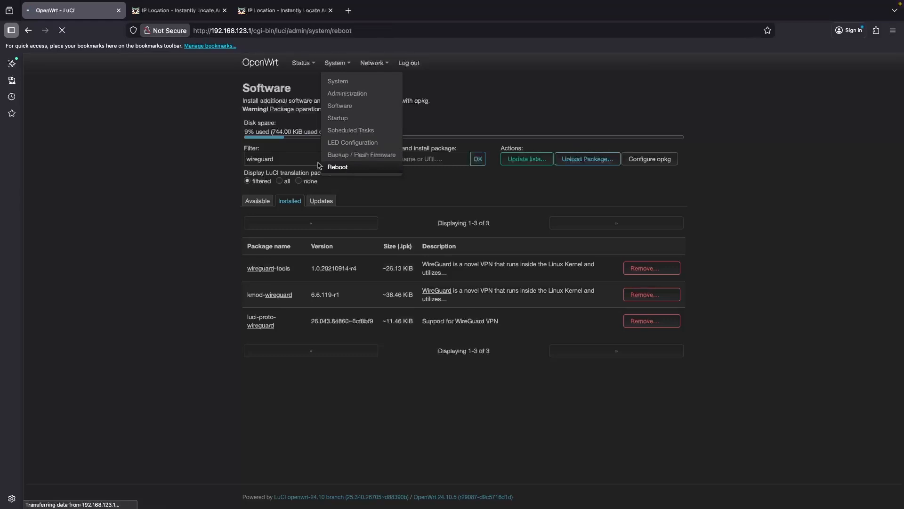
pyautogui.click(267, 130)
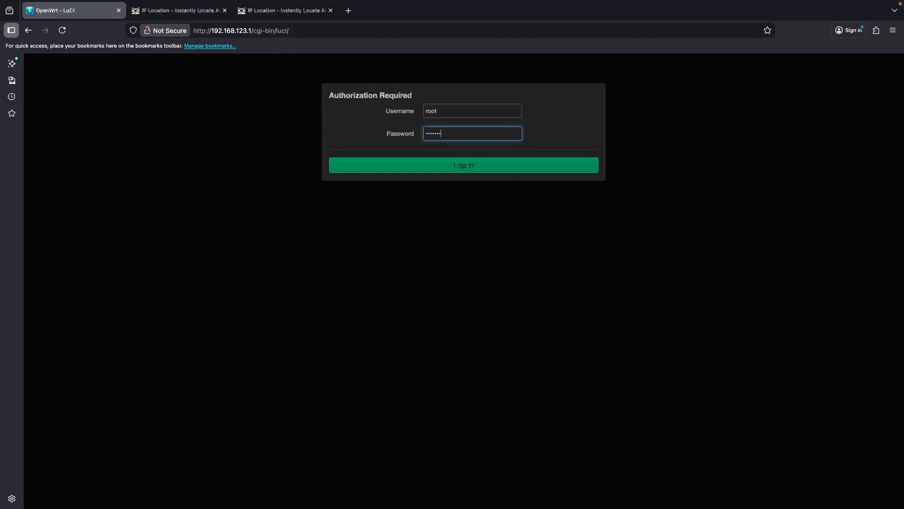
pyautogui.click(456, 165)
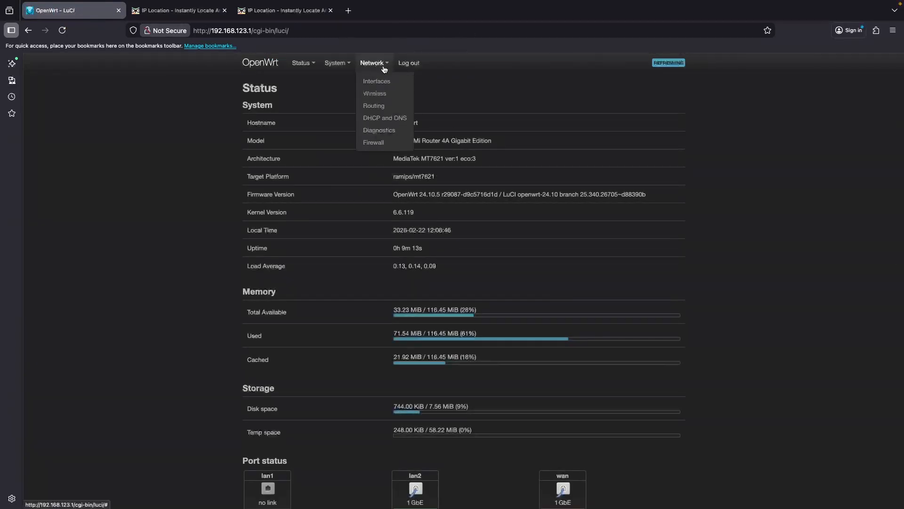
# - Create a new network interface named WG1 that uses the WireGuard VPN protocol
pyautogui.click(383, 81)
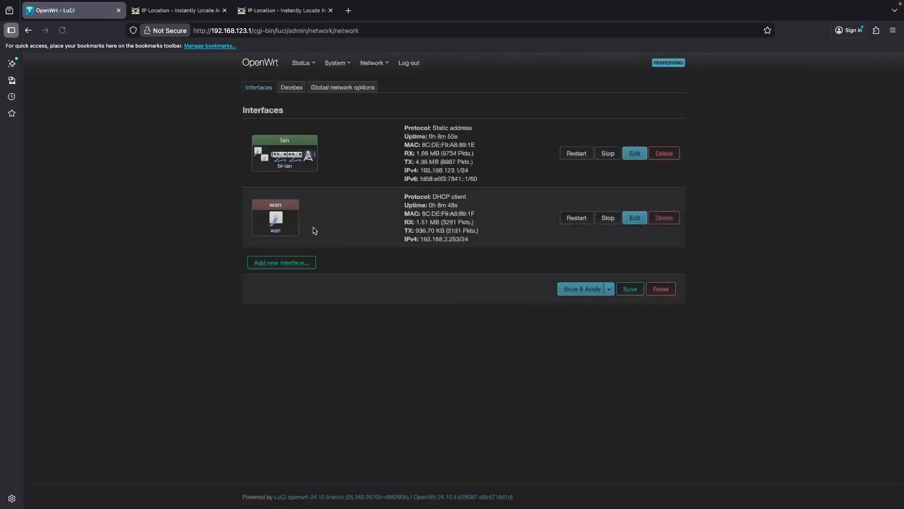
pyautogui.click(271, 264)
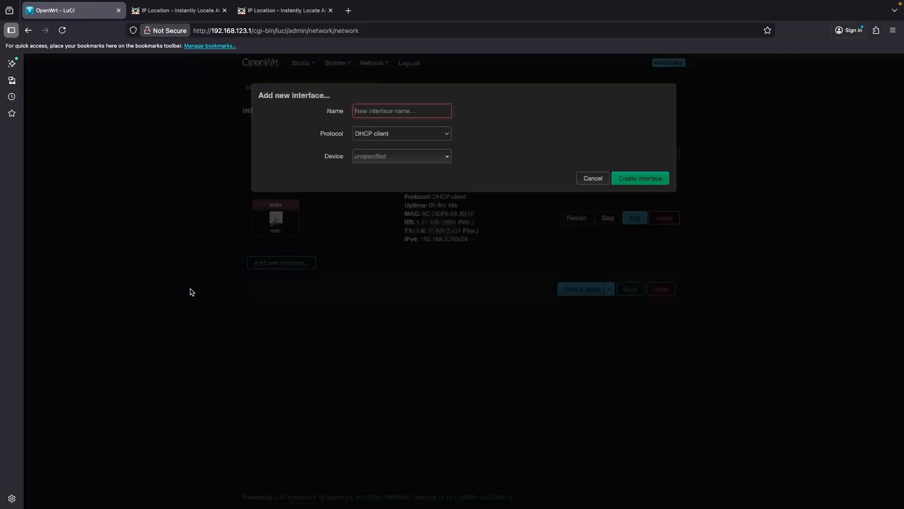
pyautogui.click(418, 142)
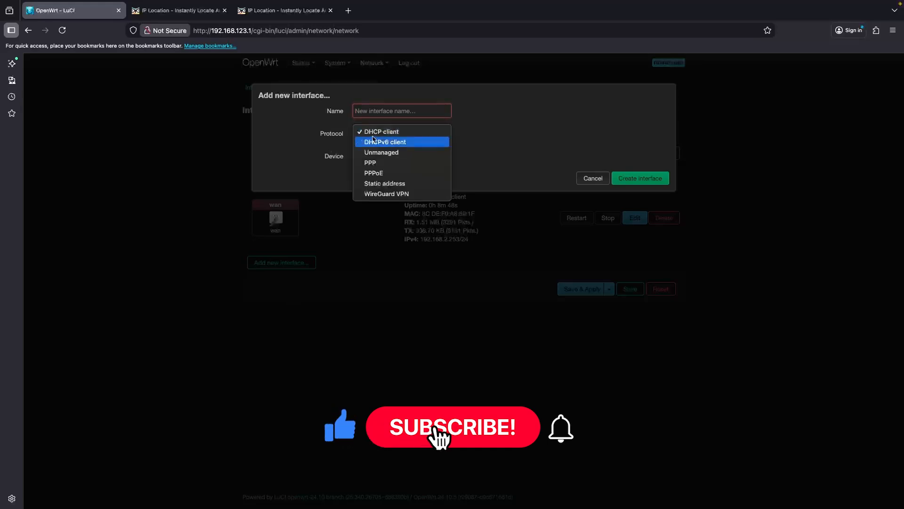
pyautogui.click(401, 194)
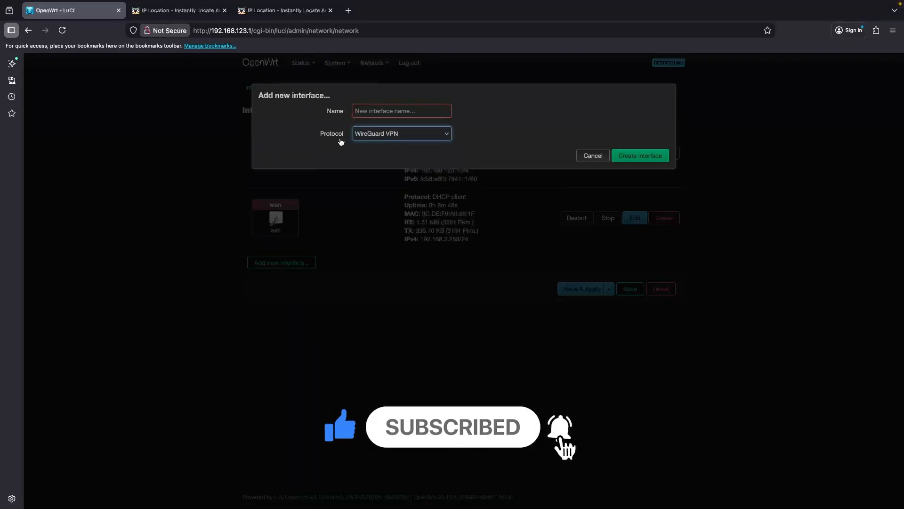
pyautogui.click(404, 112)
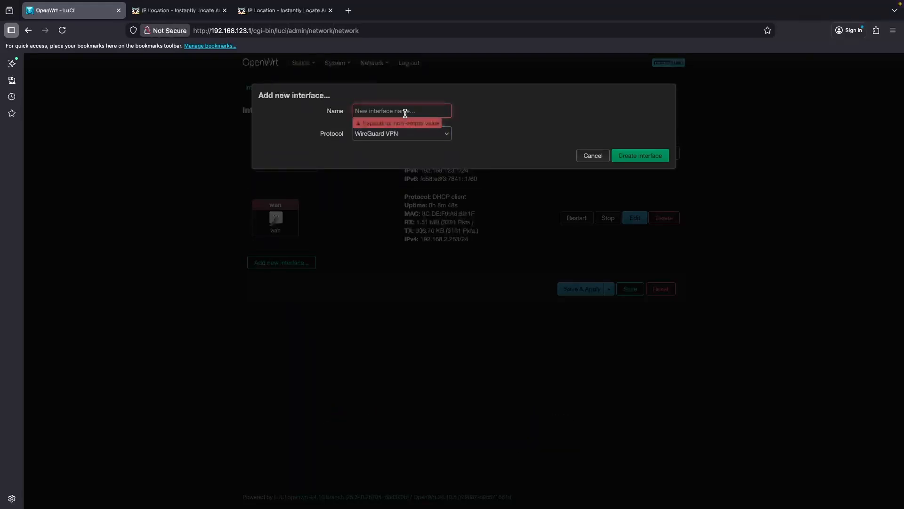
pyautogui.write('WG1')
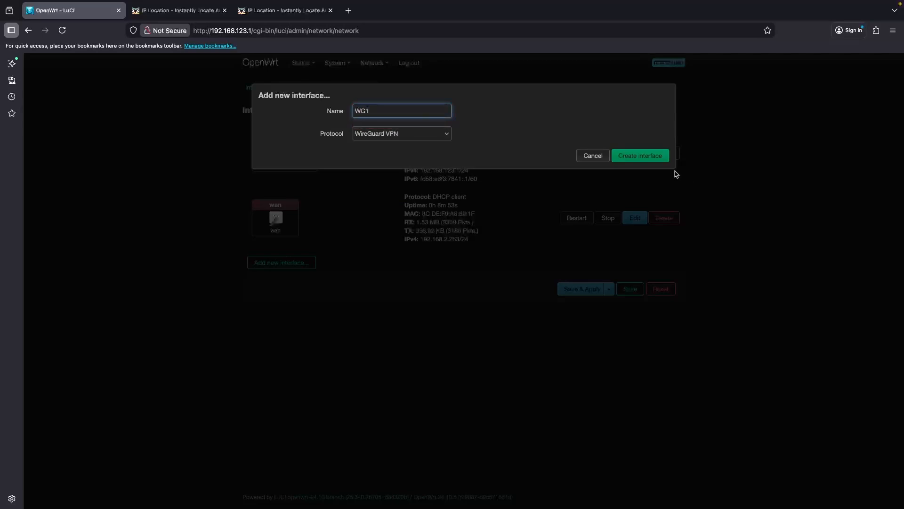
pyautogui.click(640, 157)
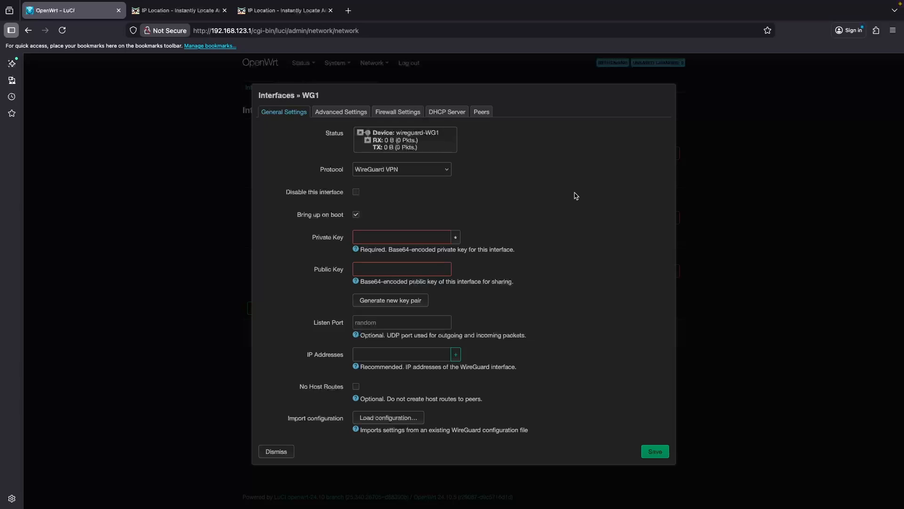
# - Generate a key pair for WG1, then replace its private key with the one from the WireGuard configuration file open in Visual Studio Code
pyautogui.click(402, 297)
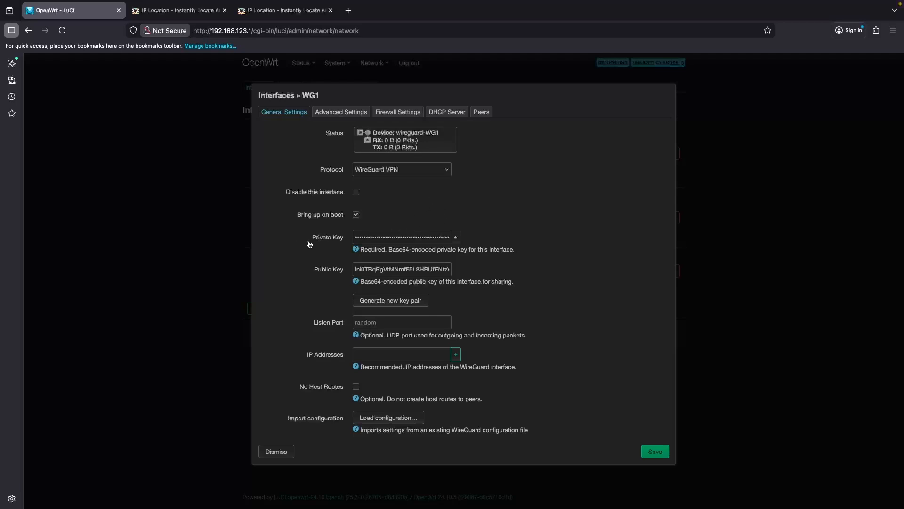
pyautogui.press('super+Tab')
pyautogui.moveTo(116, 81); pyautogui.dragTo(22, 37)
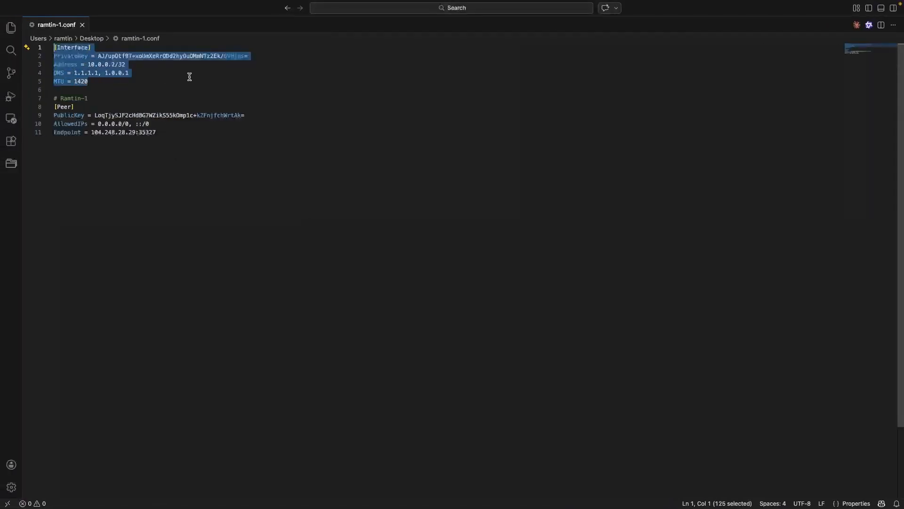
pyautogui.click(102, 64)
pyautogui.moveTo(98, 56); pyautogui.dragTo(270, 52)
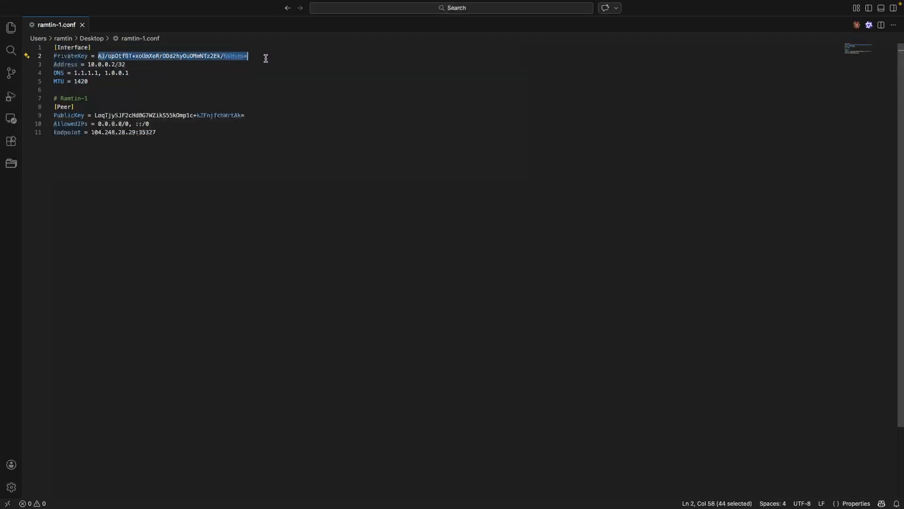
pyautogui.hotkey('ctrl', 'Right')
pyautogui.tripleClick(426, 237)
pyautogui.hotkey('ctrl', 'v')
# - Copy the interface address 10.0.0.2/32 from the configuration file in Visual Studio Code into WG1's IP addresses in Firefox
pyautogui.hotkey('ctrl', 'Left')
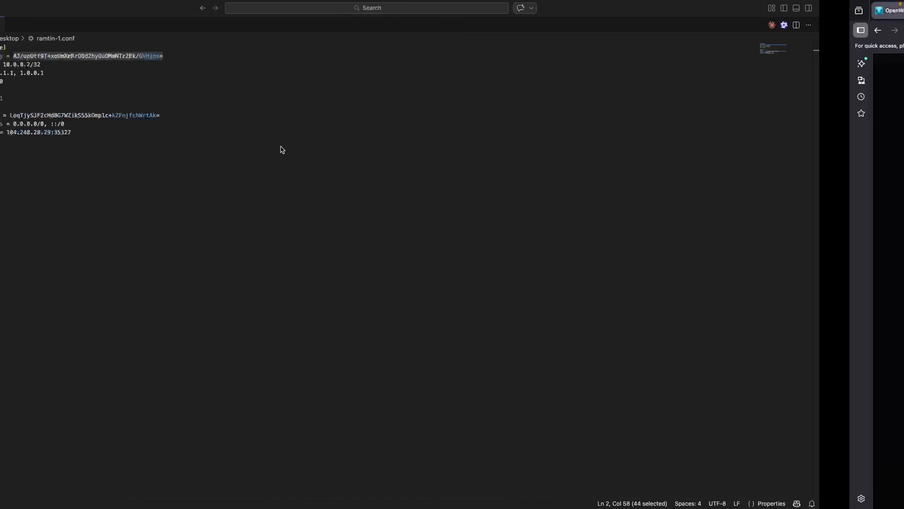
pyautogui.moveTo(88, 64); pyautogui.dragTo(128, 64)
pyautogui.hotkey('ctrl', 'c')
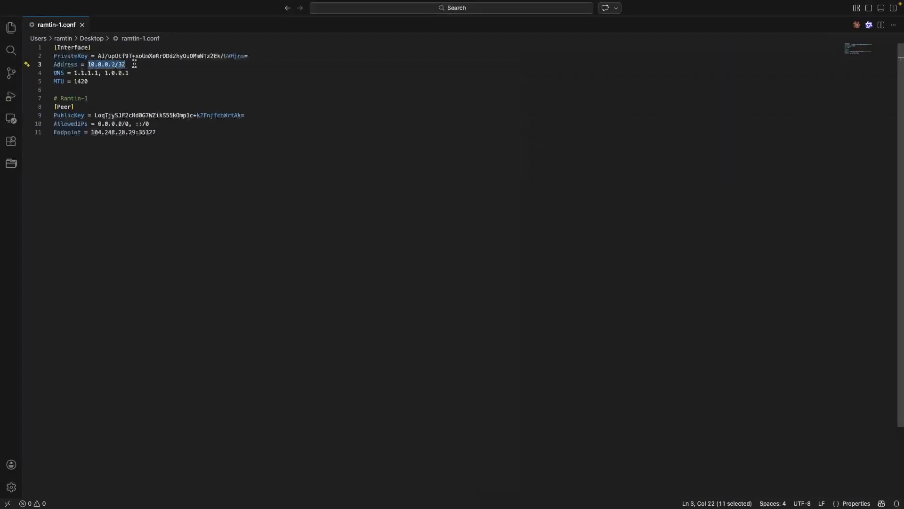
pyautogui.hotkey('ctrl', 'Right')
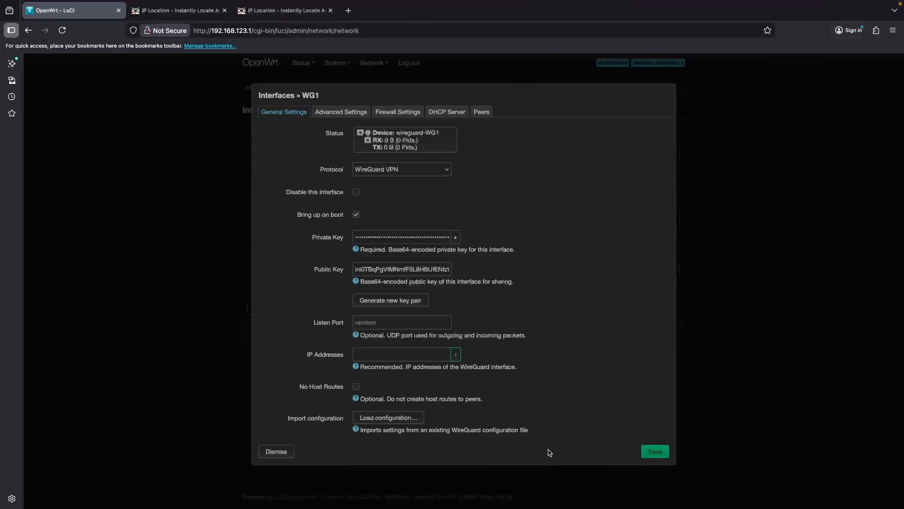
pyautogui.click(385, 357)
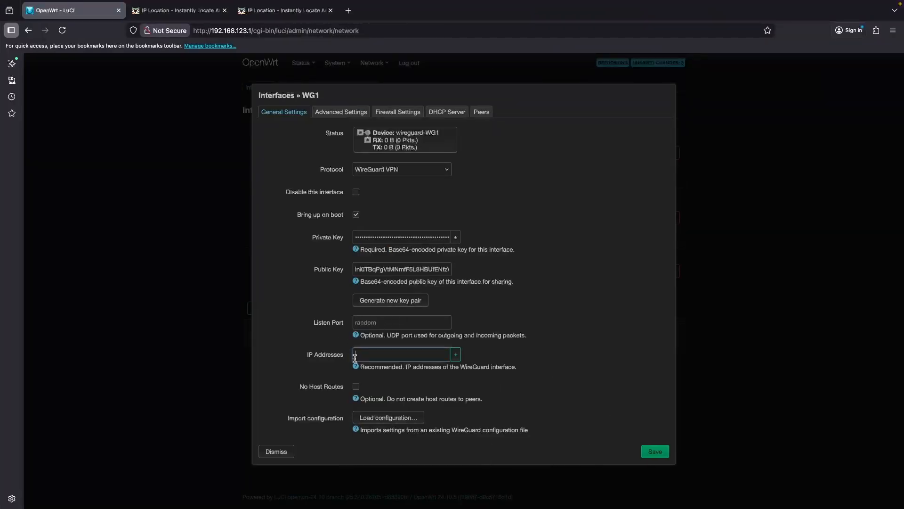
pyautogui.hotkey('ctrl', 'v')
# - Set 1.1.1.1 and 8.8.8.8 as custom DNS servers in WG1's advanced settings
pyautogui.click(352, 115)
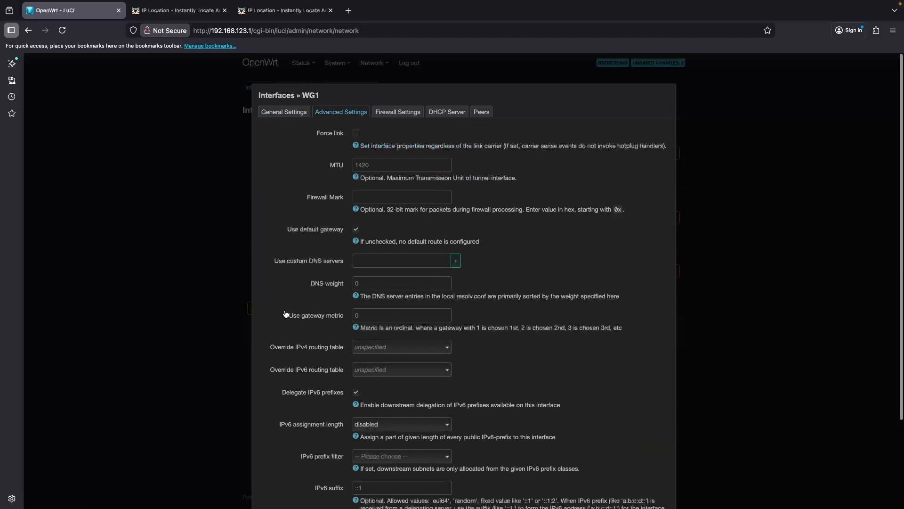
pyautogui.click(380, 263)
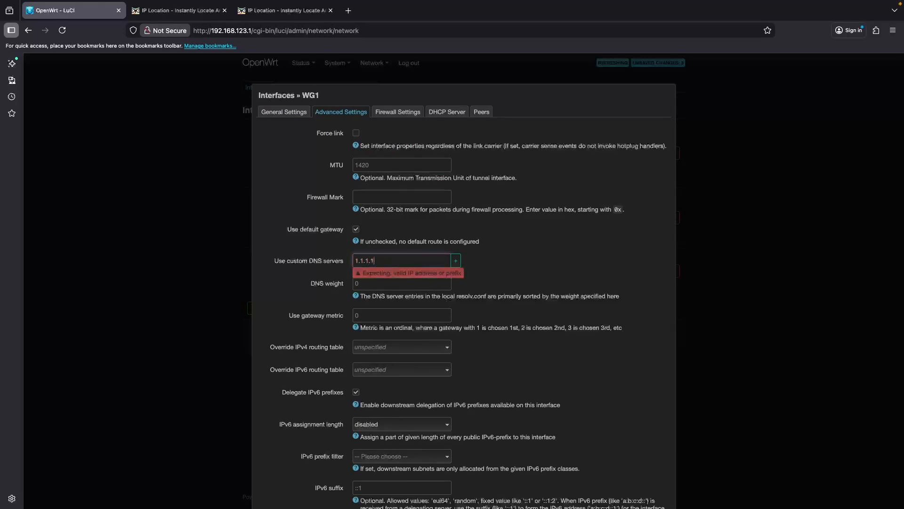
pyautogui.click(455, 261)
pyautogui.click(385, 278)
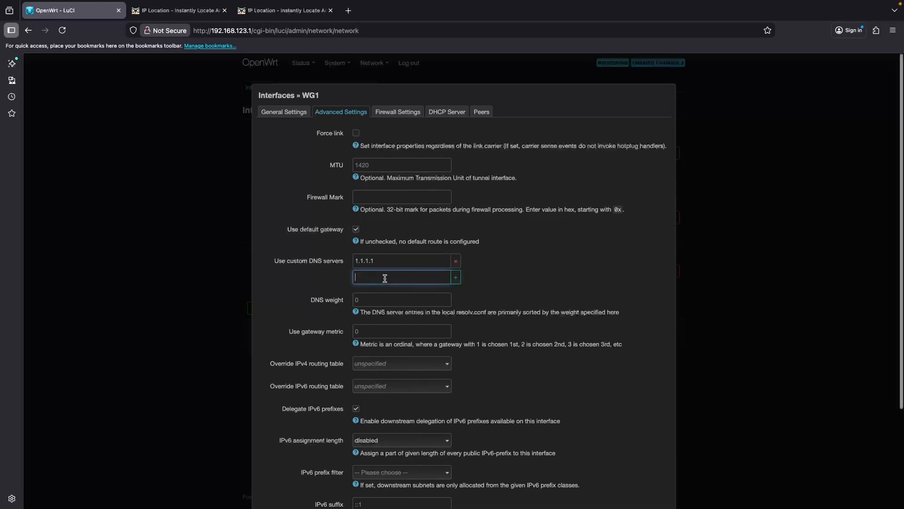
pyautogui.write('8.8.8.8')
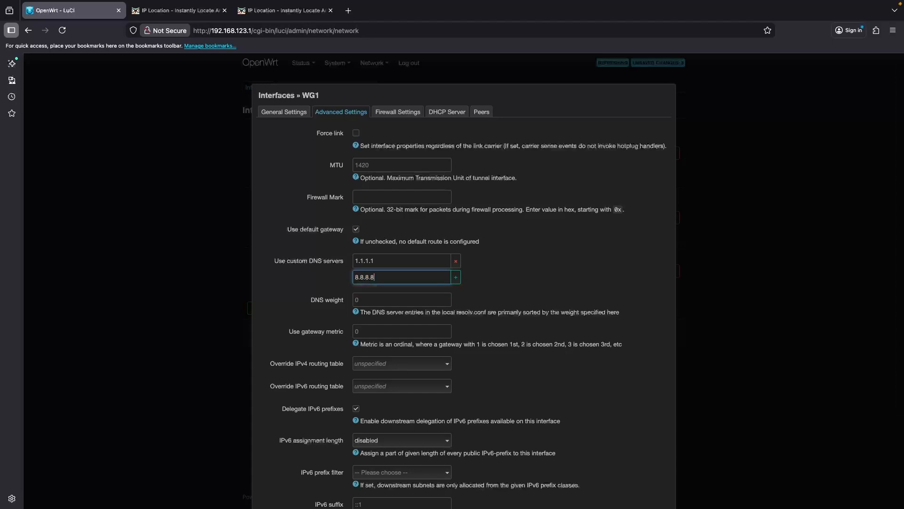
# - Assign WG1 to the wan firewall zone and check its DHCP server settings
pyautogui.click(398, 113)
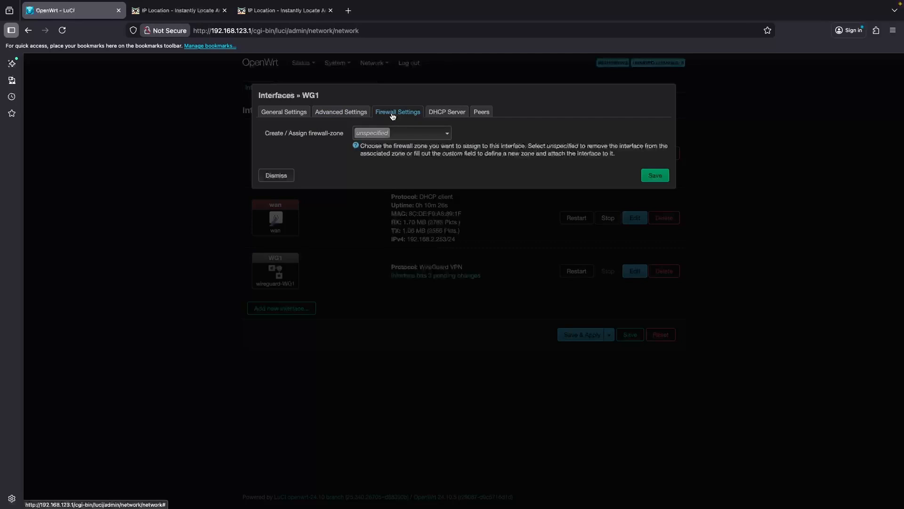
pyautogui.click(414, 135)
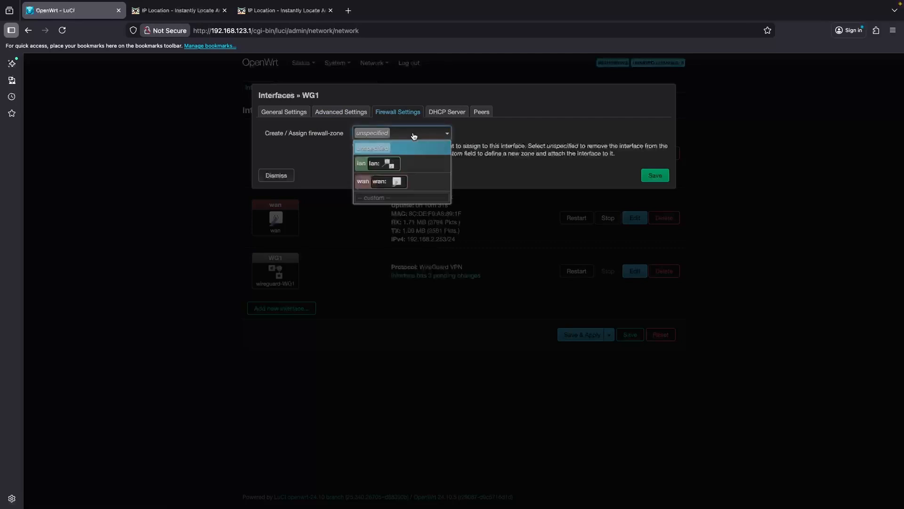
pyautogui.click(372, 183)
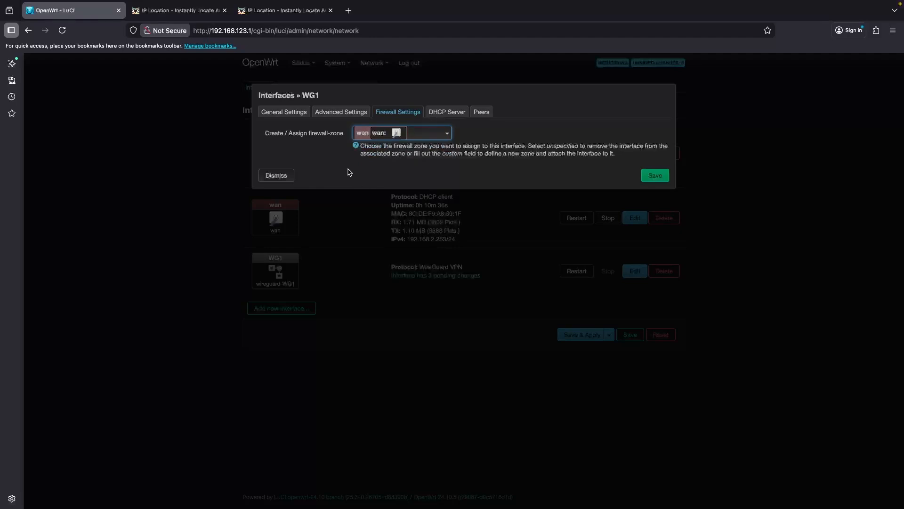
pyautogui.click(445, 113)
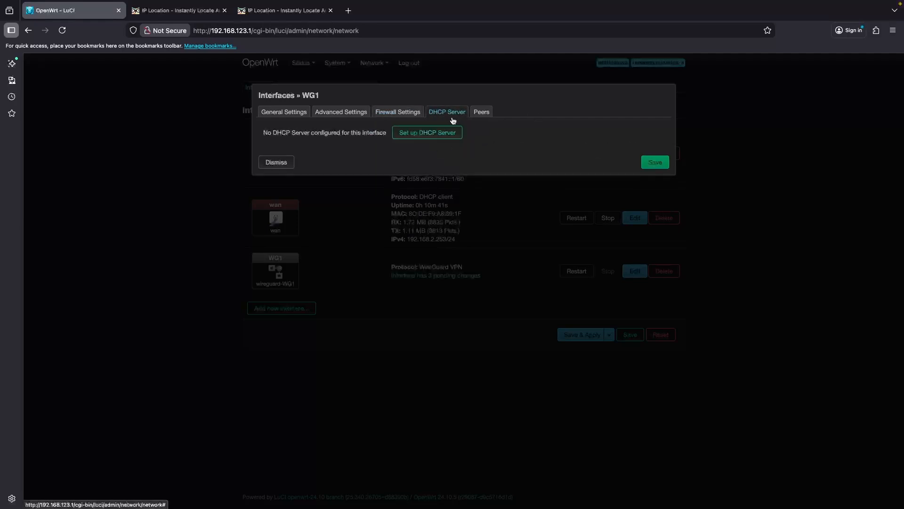
# - Add a peer to WG1 and fill in its public key from the [Peer] section of the configuration file in Visual Studio Code
pyautogui.click(483, 113)
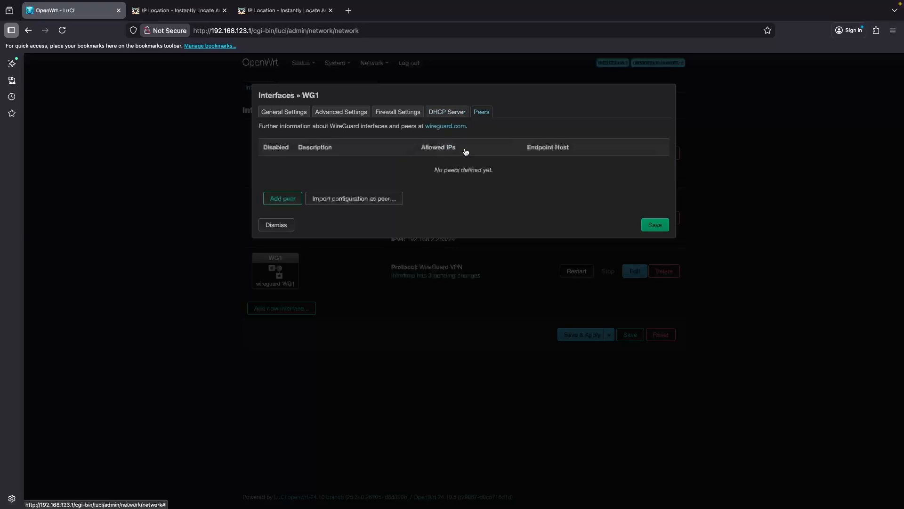
pyautogui.click(278, 200)
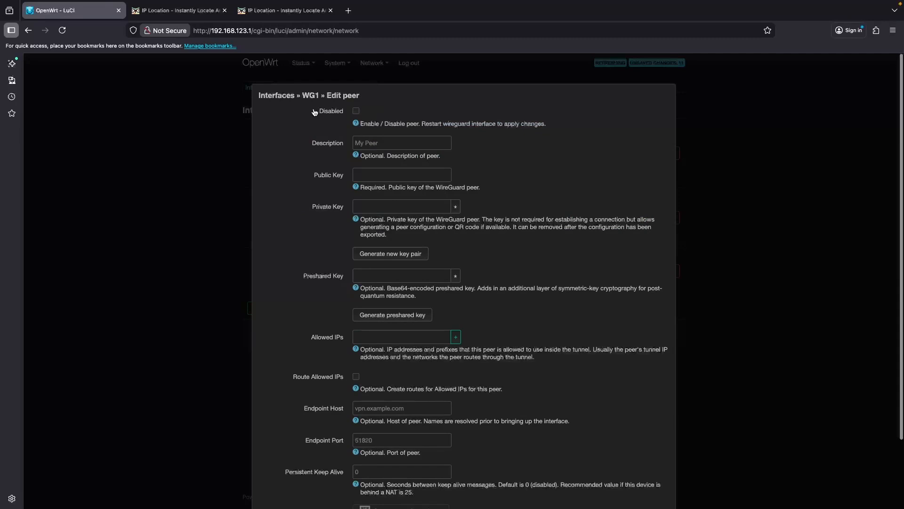
pyautogui.click(405, 144)
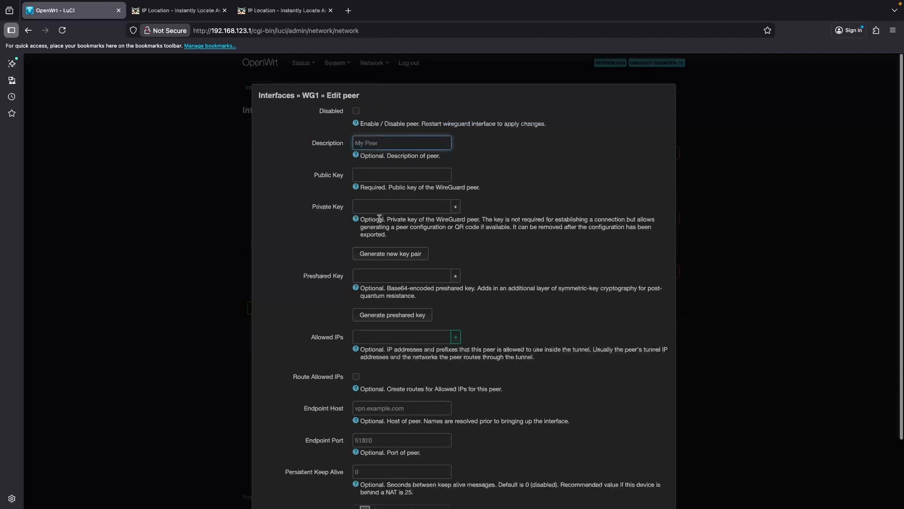
pyautogui.hotkey('ctrl', 'Left')
pyautogui.click(92, 116)
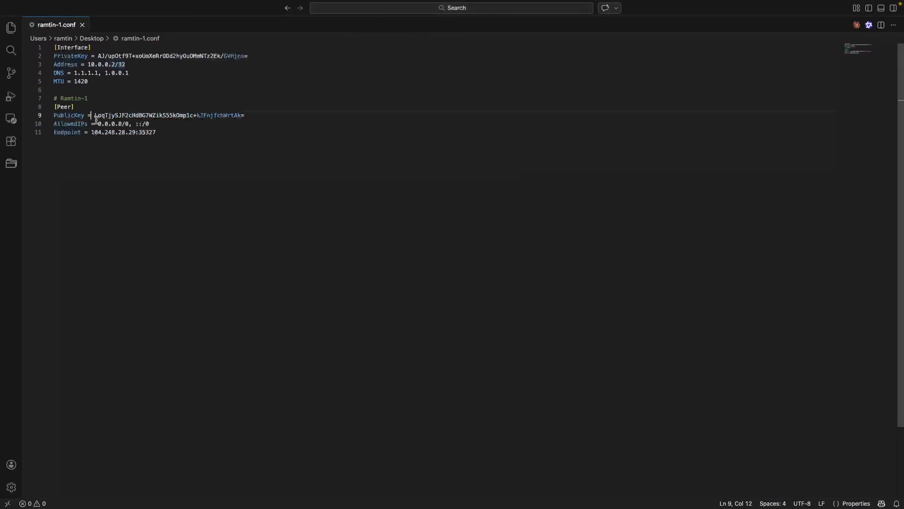
pyautogui.moveTo(96, 113); pyautogui.dragTo(266, 117)
pyautogui.press('super+c')
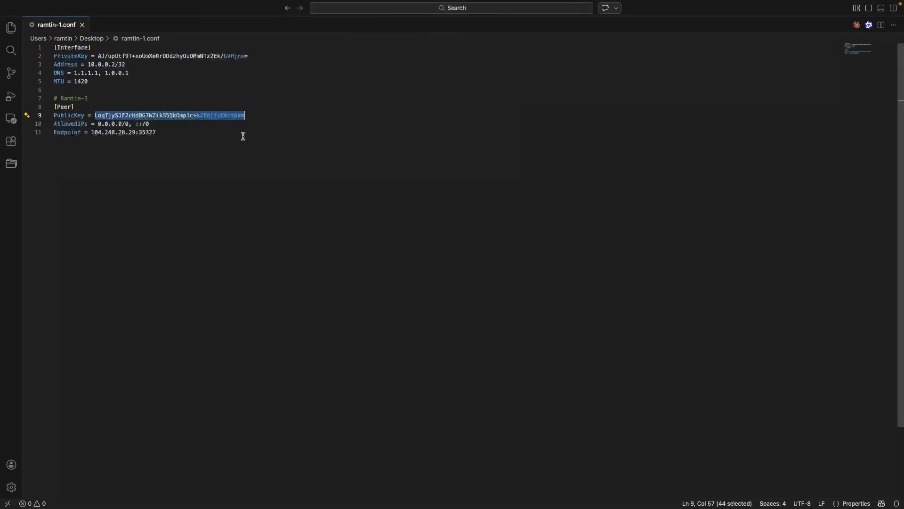
pyautogui.hotkey('ctrl', 'Right')
pyautogui.click(373, 174)
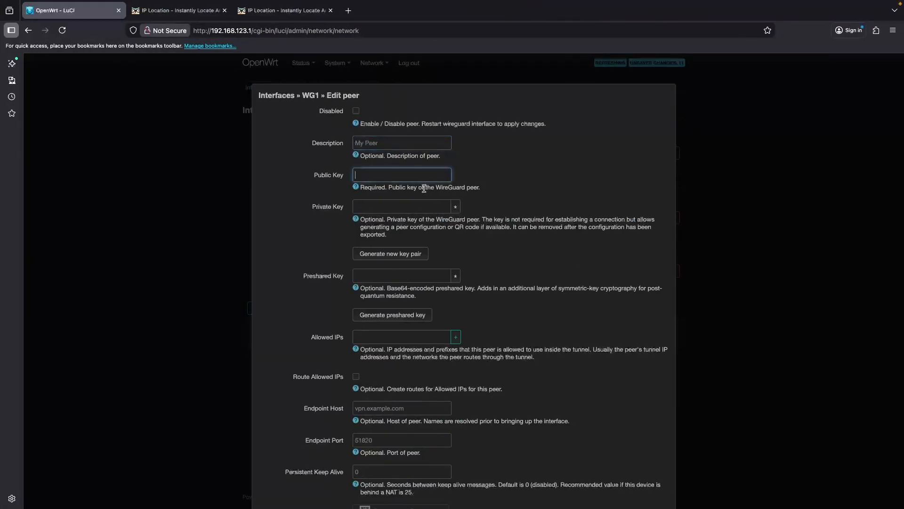
pyautogui.press('super+v')
# - Copy the allowed IP range 0.0.0.0/0 from the configuration file in Visual Studio Code into the peer's Allowed IPs in Firefox
pyautogui.hotkey('ctrl', 'Left')
pyautogui.click(140, 123)
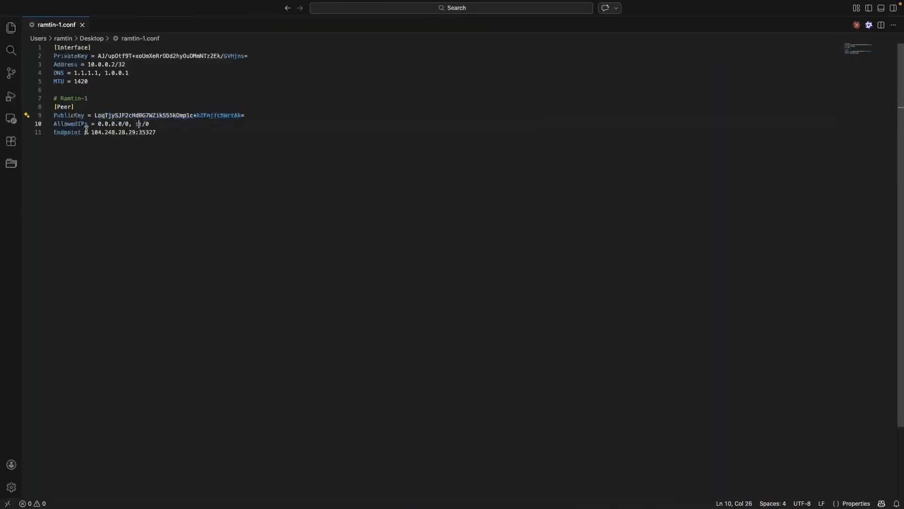
pyautogui.moveTo(98, 123); pyautogui.dragTo(129, 121)
pyautogui.press('super+c')
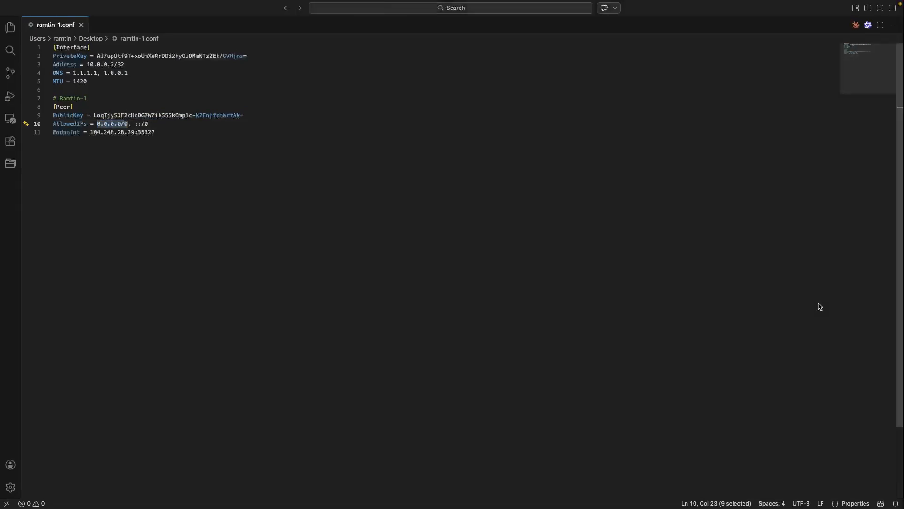
pyautogui.hotkey('ctrl', 'Right')
pyautogui.click(438, 336)
pyautogui.press('super+v')
# - Open the second WireGuard configuration file from Finder in TextEdit and compare its PresharedKey entry with the peer's Preshared Key field in Firefox
pyautogui.hotkey('ctrl', 'Left')
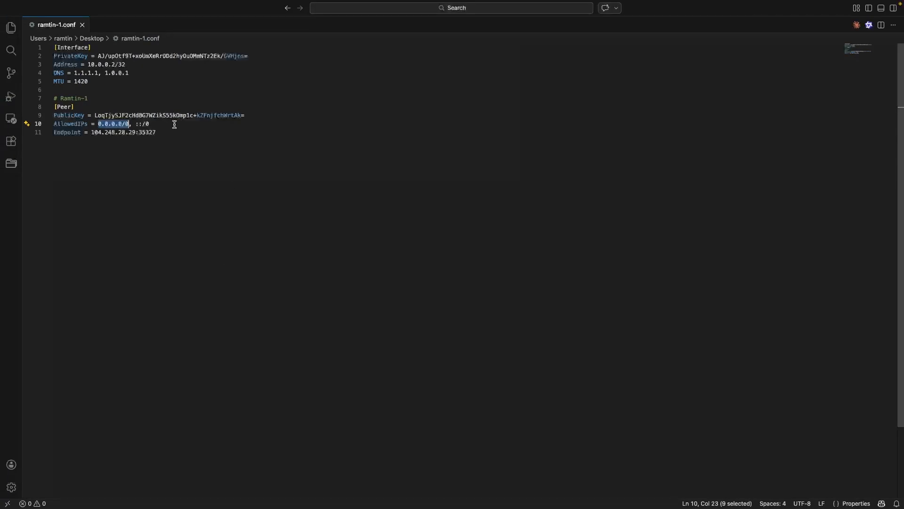
pyautogui.press('super+Tab')
pyautogui.press('super+Tab')
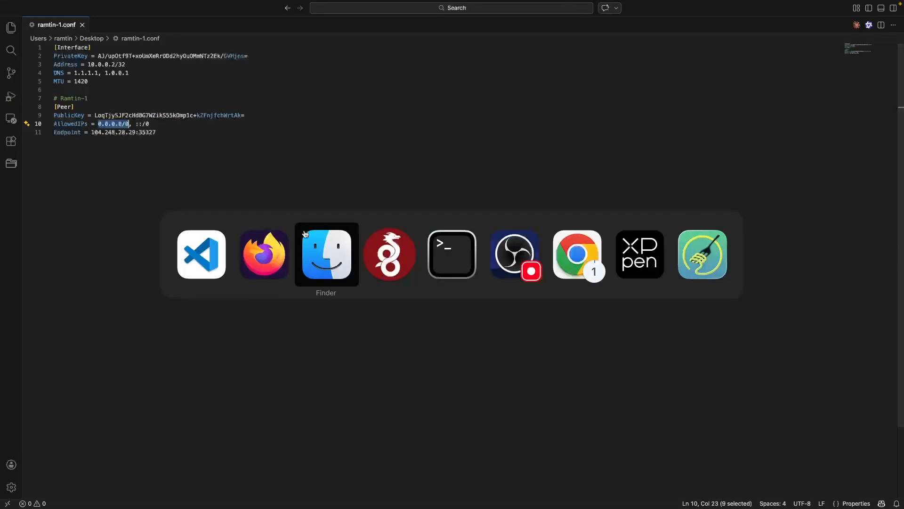
pyautogui.click(292, 78)
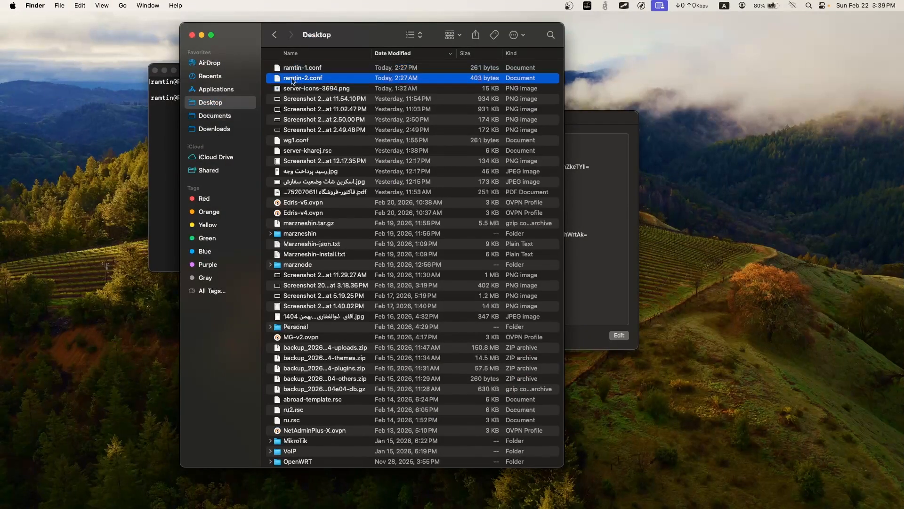
pyautogui.rightClick(292, 78)
pyautogui.moveTo(357, 94)
pyautogui.click(426, 91)
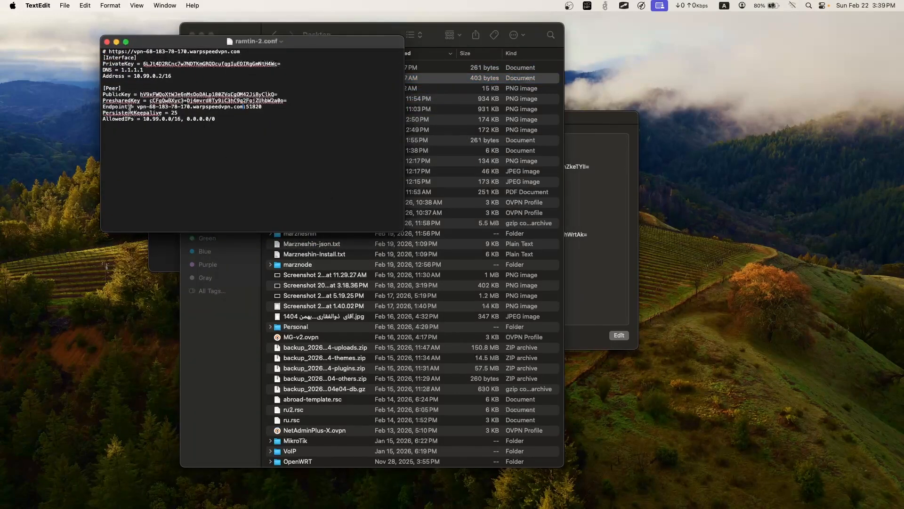
pyautogui.moveTo(150, 100); pyautogui.dragTo(290, 99)
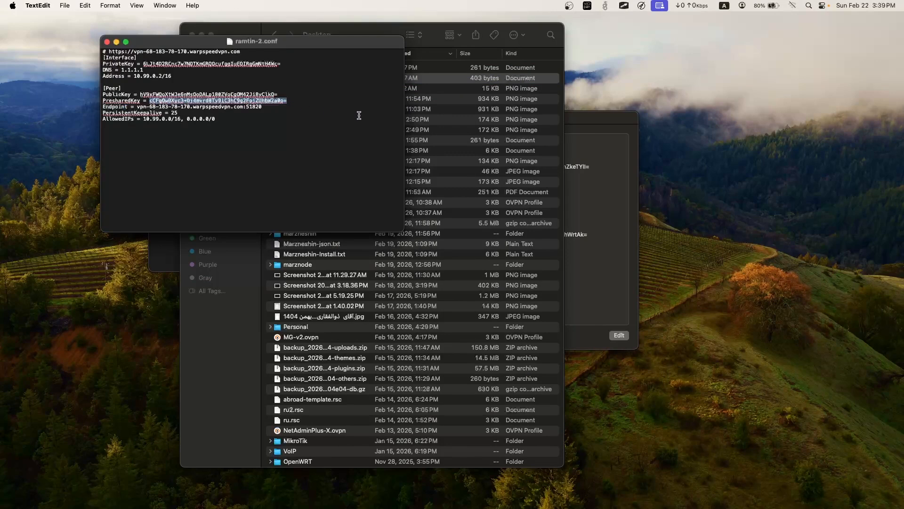
pyautogui.press('super+Tab')
pyautogui.press('super+Tab')
pyautogui.press('super+Tab')
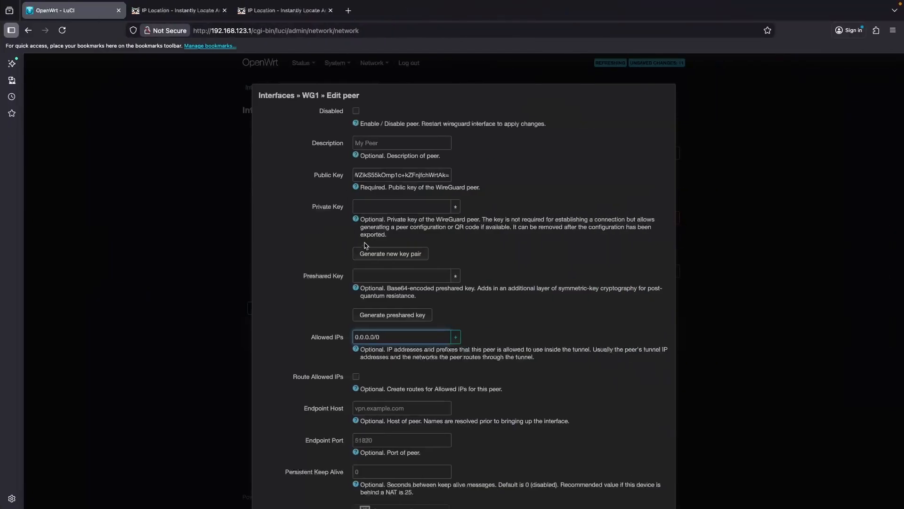
pyautogui.click(386, 276)
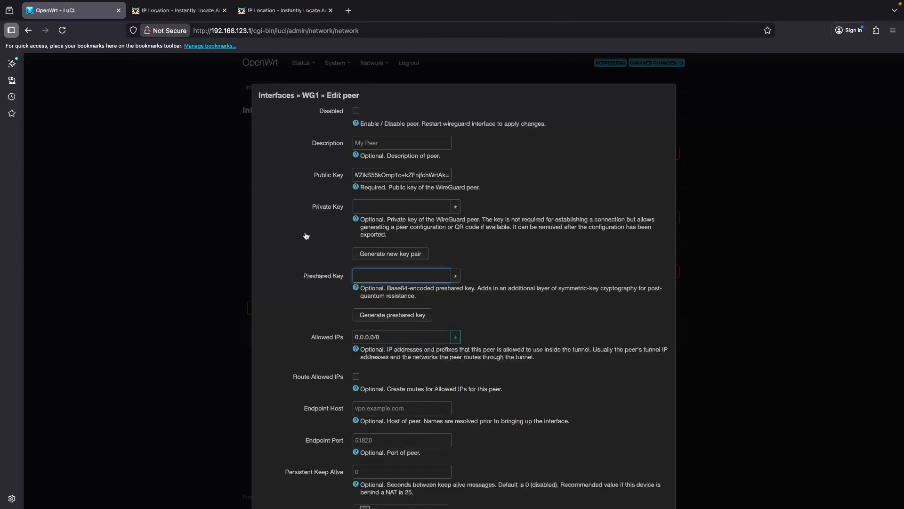
# - Copy the endpoint from the configuration file in Visual Studio Code and set the peer's endpoint host to 104.248.28.29 in Firefox
pyautogui.press('super+Tab')
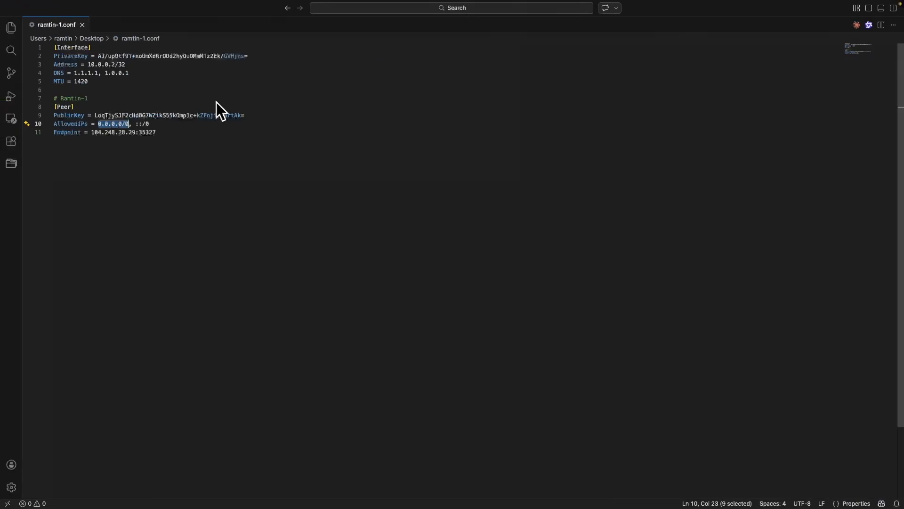
pyautogui.click(186, 117)
pyautogui.click(61, 143)
pyautogui.moveTo(91, 132); pyautogui.dragTo(181, 131)
pyautogui.press('super+c')
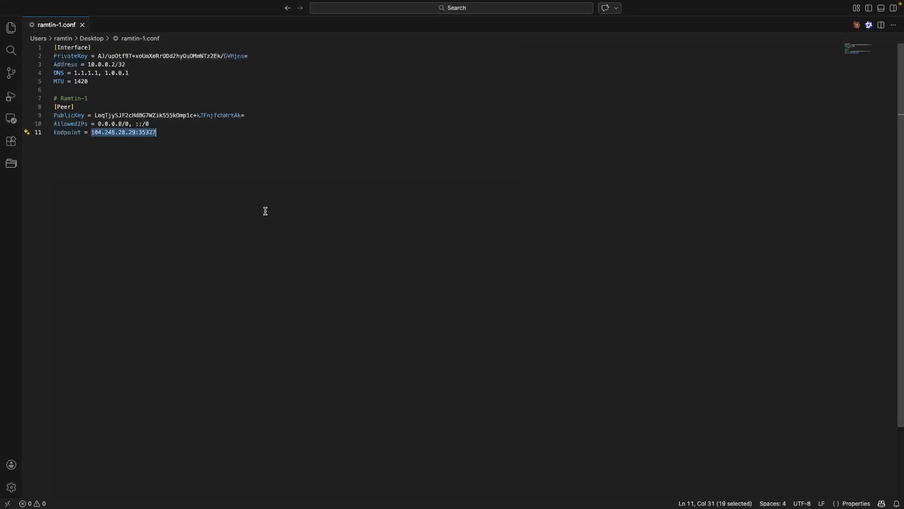
pyautogui.press('super+Tab')
pyautogui.press('super+Tab')
pyautogui.press('super+Tab')
pyautogui.press('super+shift+Tab')
pyautogui.press('super+shift+Tab')
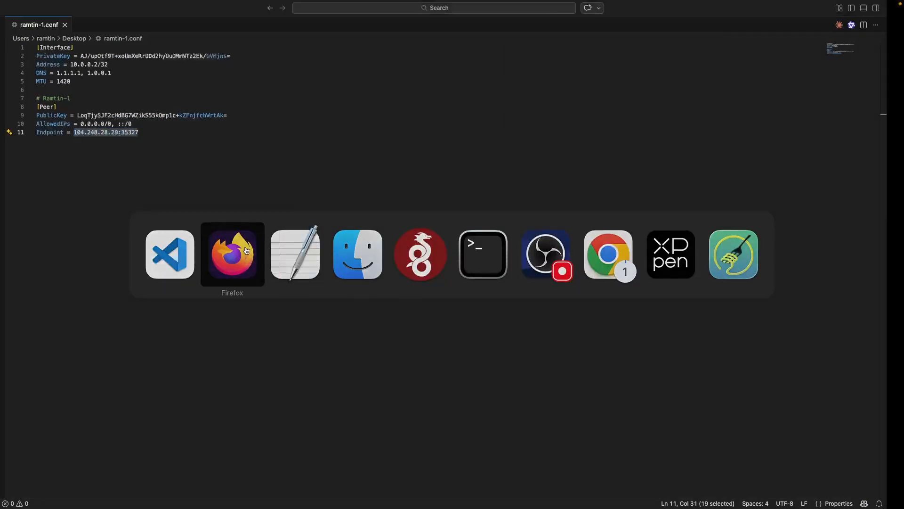
pyautogui.click(384, 408)
pyautogui.press('super+v')
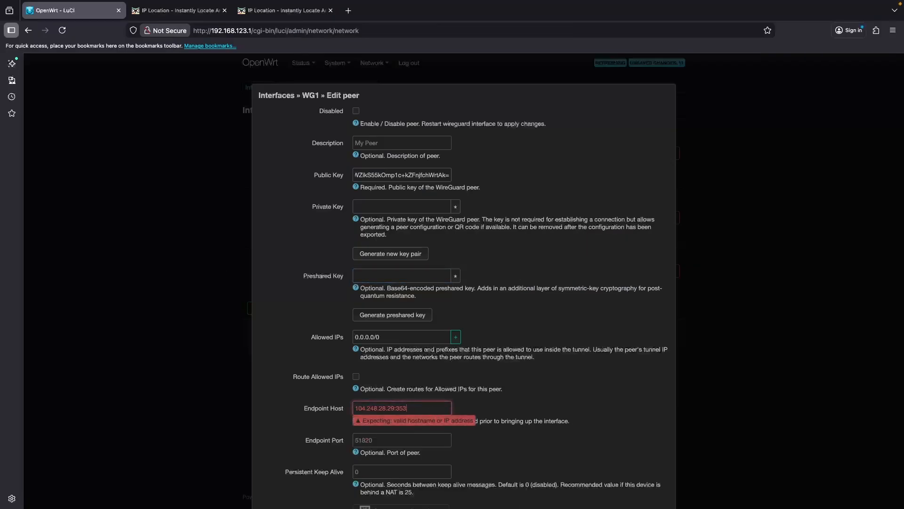
pyautogui.press('BackSpace')
pyautogui.press('BackSpace')
# - Set the peer's endpoint port to 35327
pyautogui.press('Tab')
pyautogui.press('super+v')
pyautogui.moveTo(395, 439); pyautogui.dragTo(193, 440)
pyautogui.press('BackSpace')
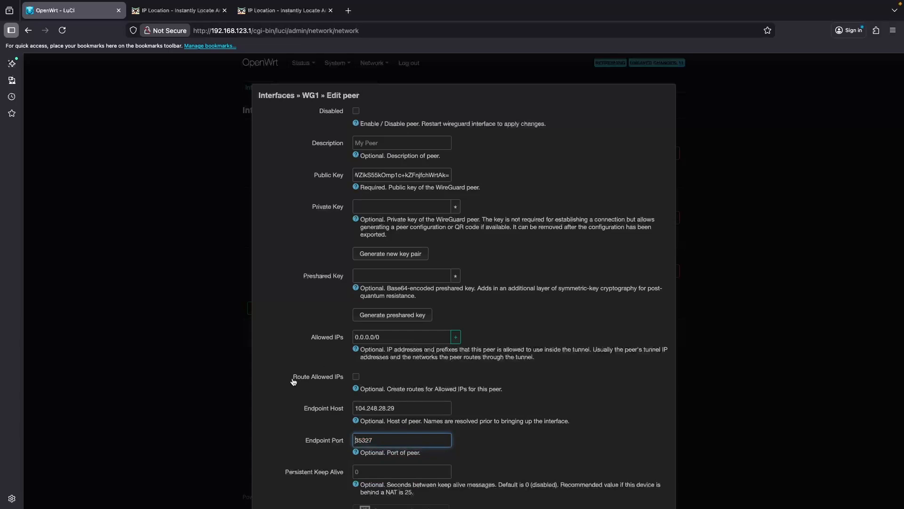
# - Enable Route Allowed IPs for the peer, then save the peer and WG1 and apply the pending changes
pyautogui.click(356, 378)
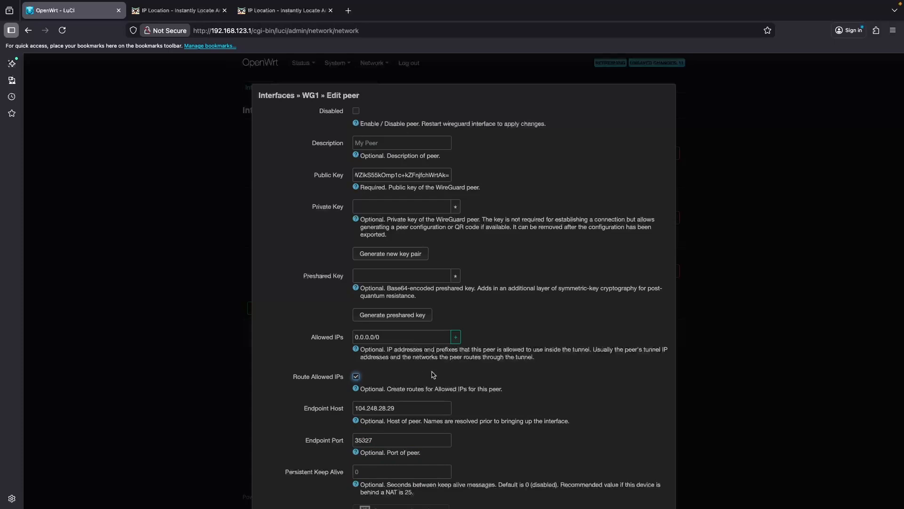
pyautogui.scroll(-3, 433, 374)
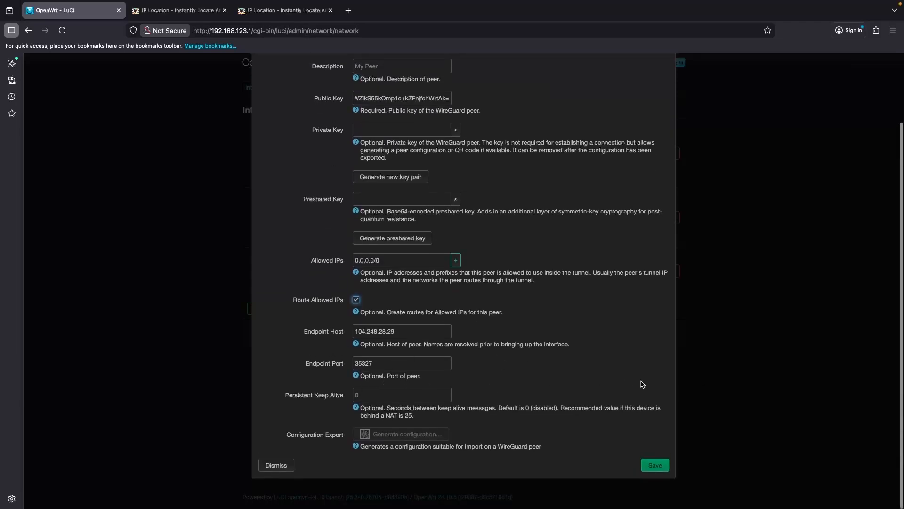
pyautogui.click(656, 465)
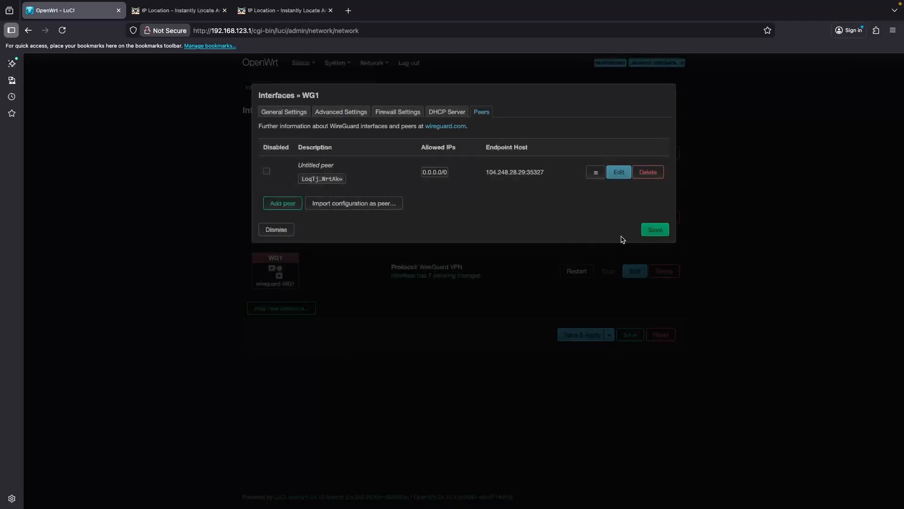
pyautogui.click(656, 229)
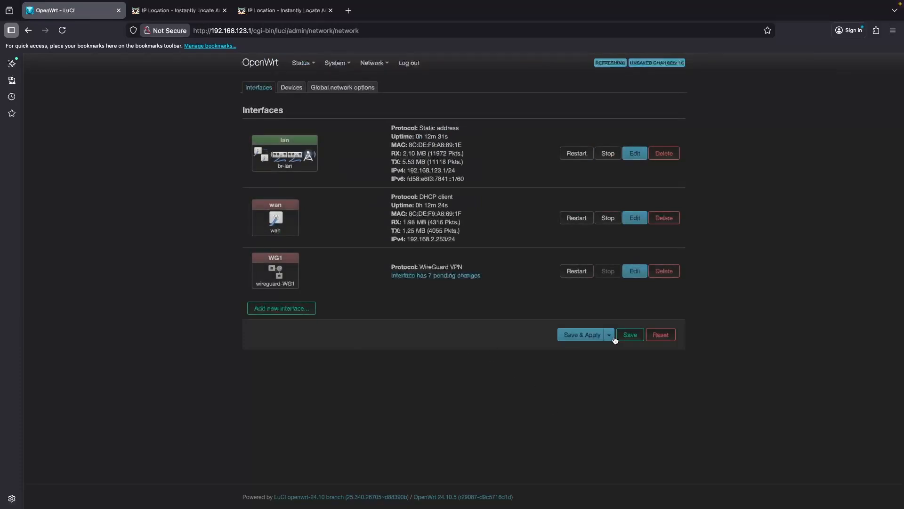
pyautogui.click(573, 338)
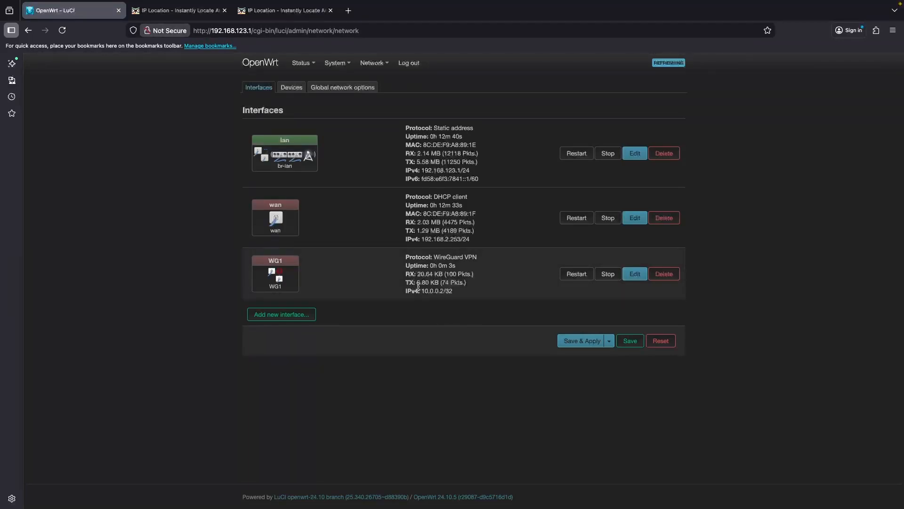
# - Check WG1's received and transmitted traffic in the interface list
pyautogui.moveTo(410, 283); pyautogui.dragTo(463, 282)
pyautogui.moveTo(407, 274); pyautogui.dragTo(467, 283)
pyautogui.click(468, 276)
# - Look up the current public IP address on iplocation.com in a new tab and check the tunnel status in the WireGuard app
pyautogui.click(349, 11)
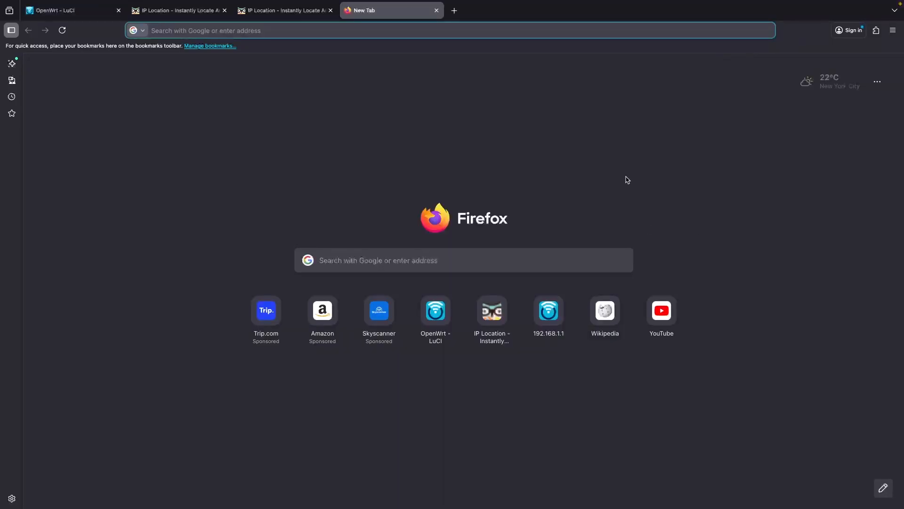
pyautogui.write('iplocation.com')
pyautogui.press('Return')
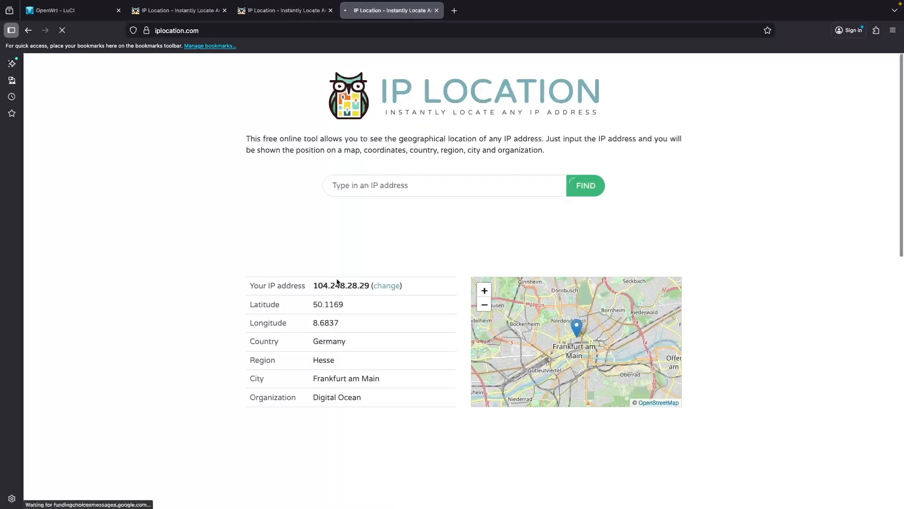
pyautogui.moveTo(339, 285); pyautogui.dragTo(311, 286)
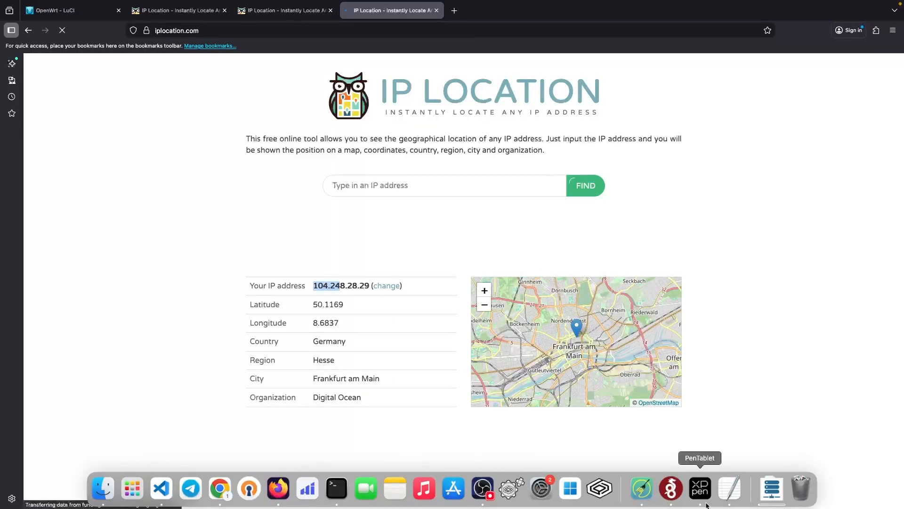
pyautogui.click(672, 488)
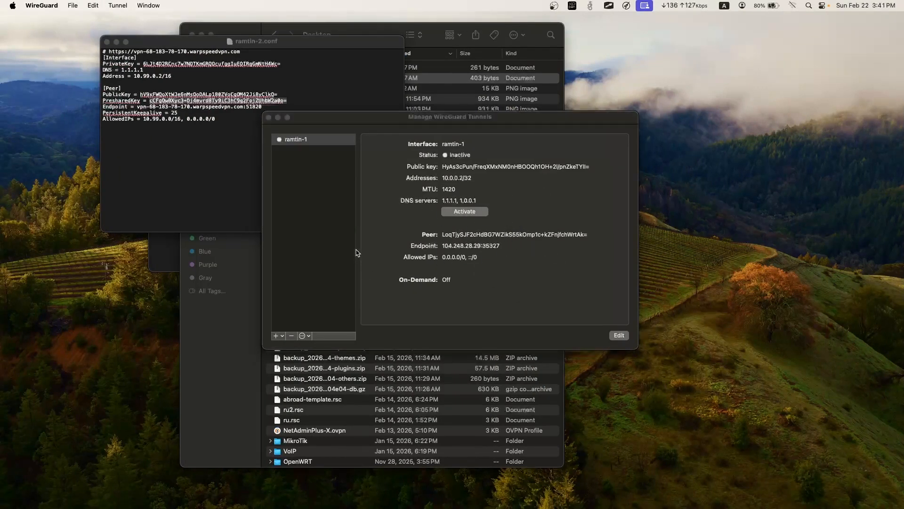
pyautogui.hotkey('ctrl', 'Right')
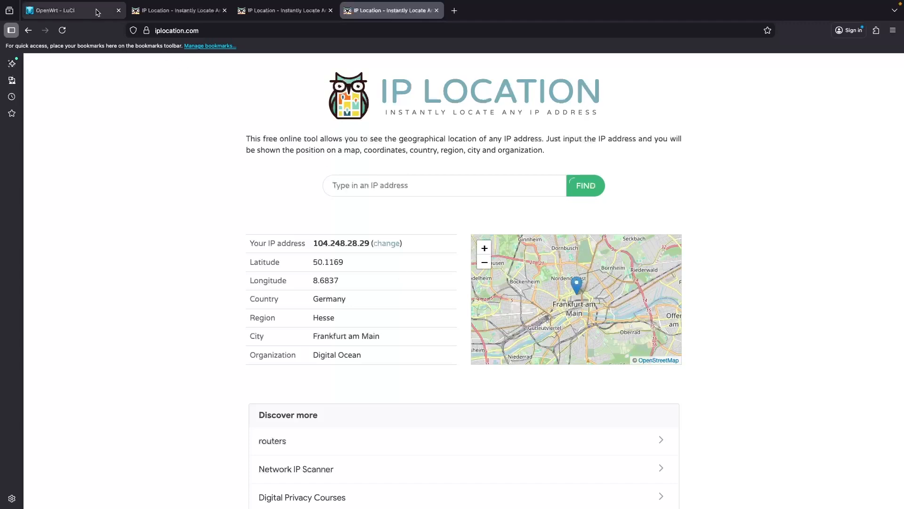
# - Delete the WG1 interface from the router and apply the change
pyautogui.click(77, 11)
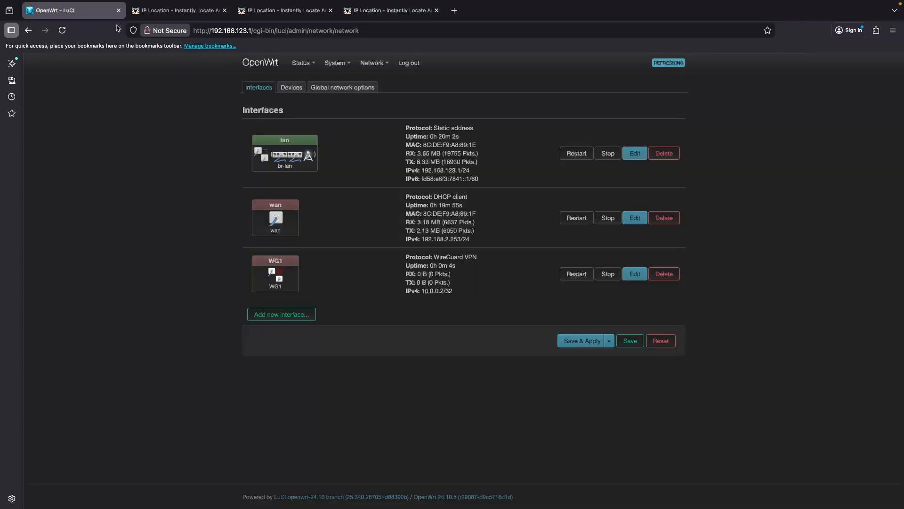
pyautogui.click(663, 276)
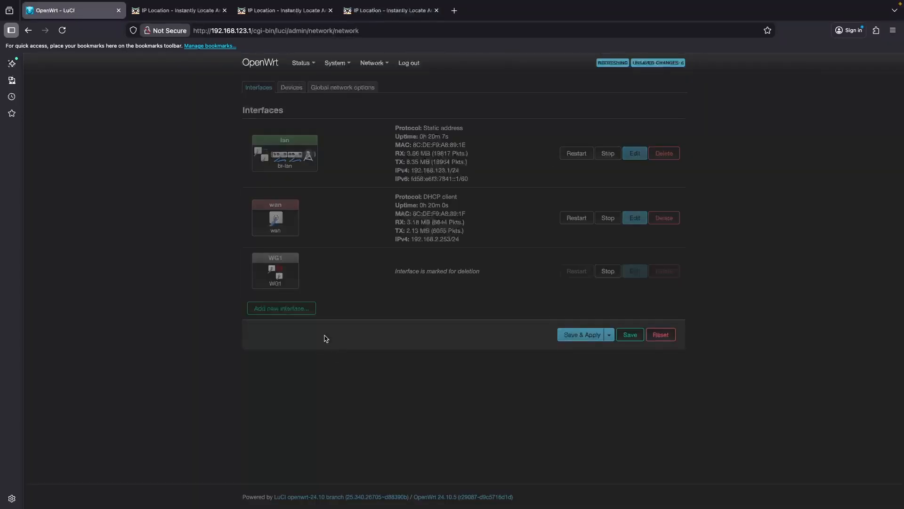
pyautogui.click(582, 336)
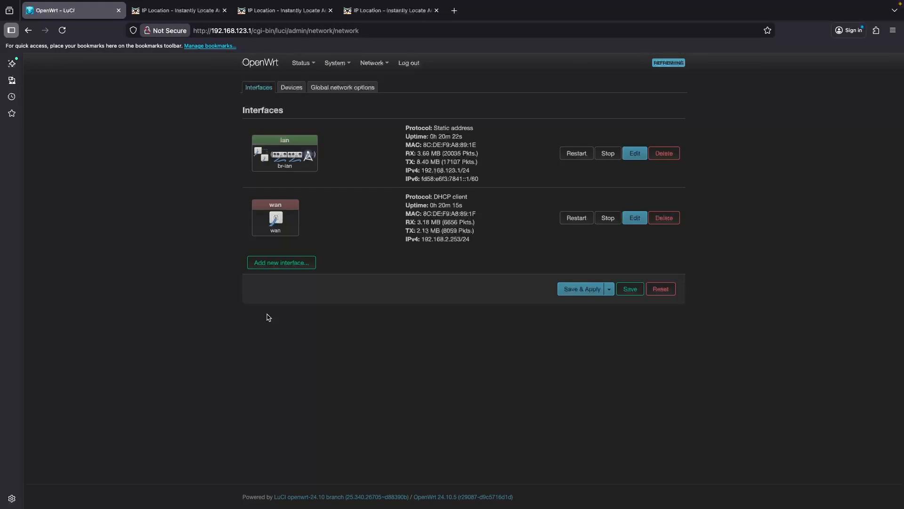
# - Create a new interface named WG2 with the WireGuard VPN protocol
pyautogui.click(259, 263)
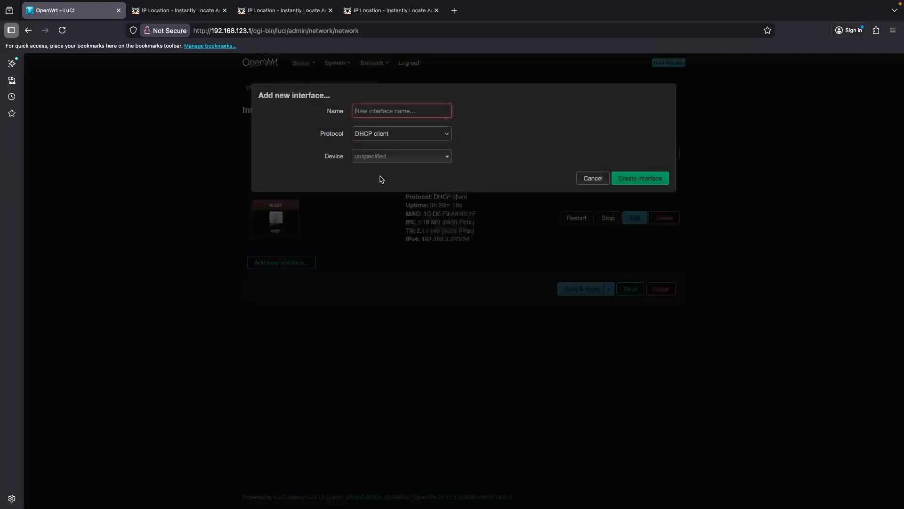
pyautogui.click(361, 136)
pyautogui.click(409, 189)
pyautogui.click(379, 112)
pyautogui.write('WG2')
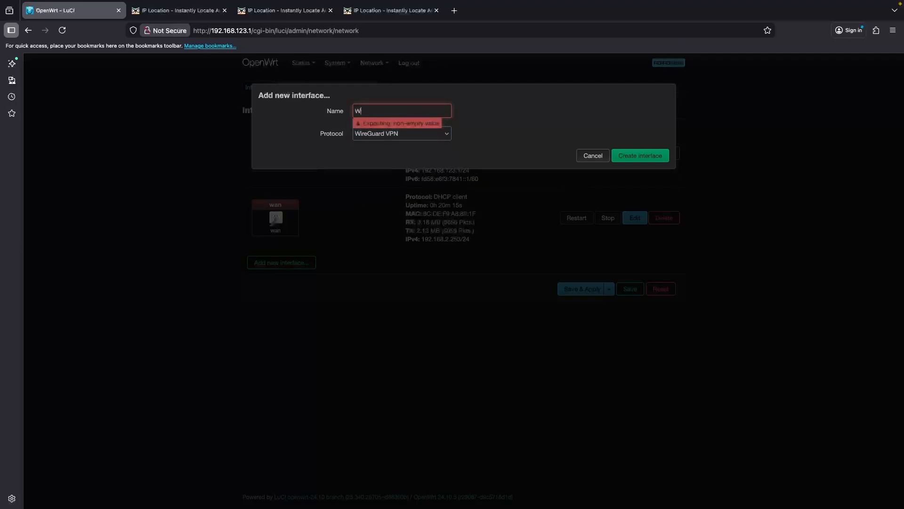
pyautogui.click(645, 157)
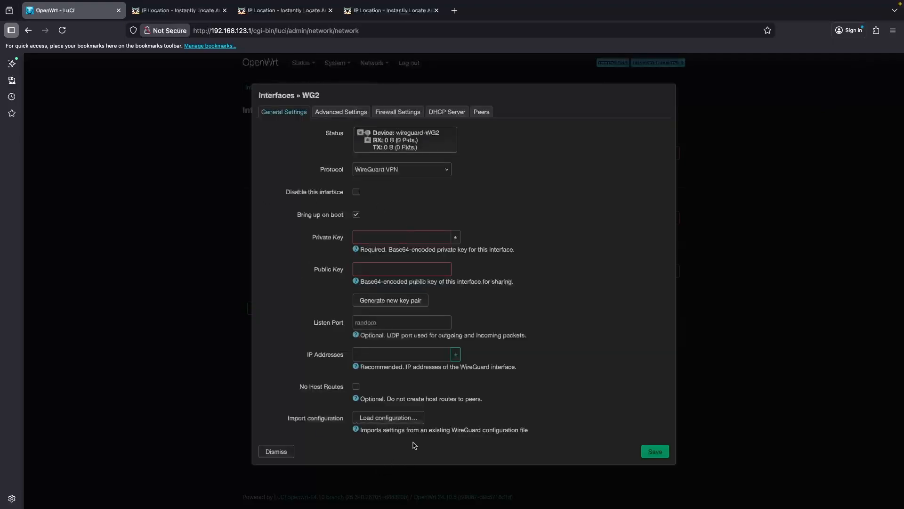
# - Import the WireGuard configuration text, including its private key, from the .conf file open in VS Code into the WG2 interface
pyautogui.click(389, 418)
pyautogui.click(422, 143)
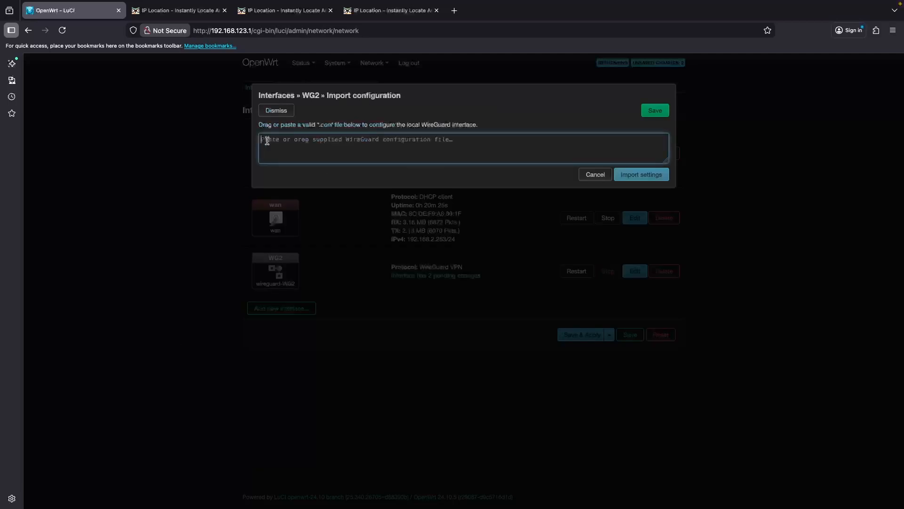
pyautogui.moveTo(669, 162); pyautogui.dragTo(711, 289)
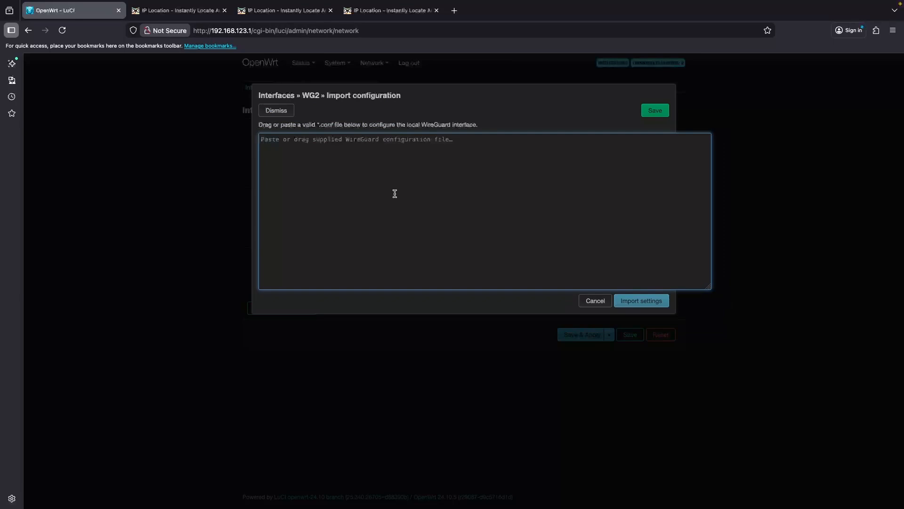
pyautogui.press('super+Tab')
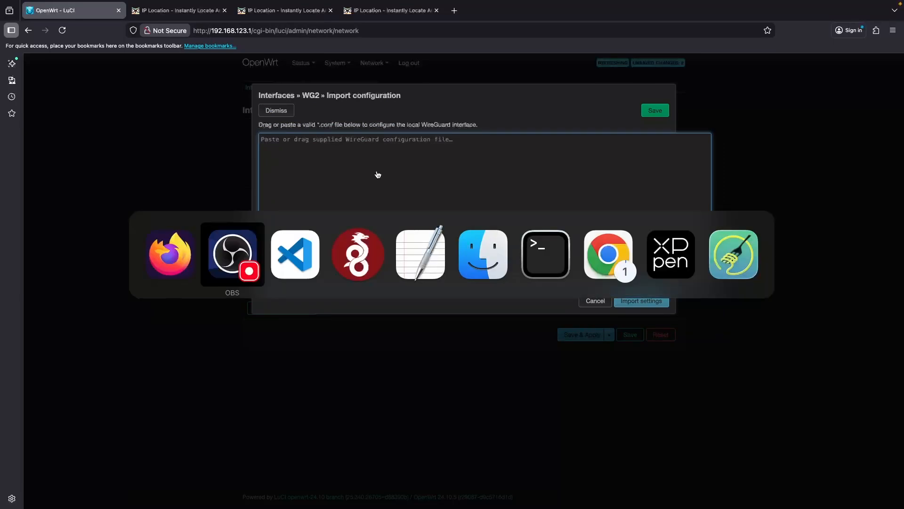
pyautogui.press('super+Tab')
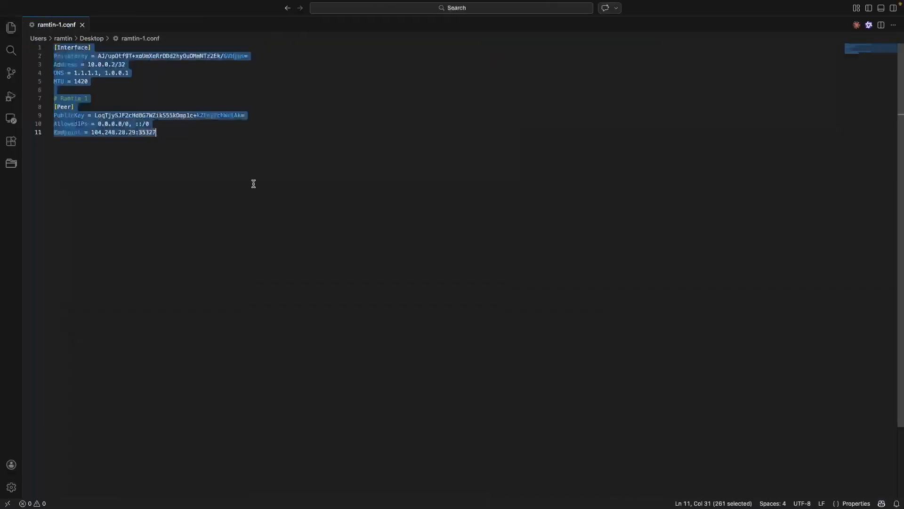
pyautogui.press('super+Tab')
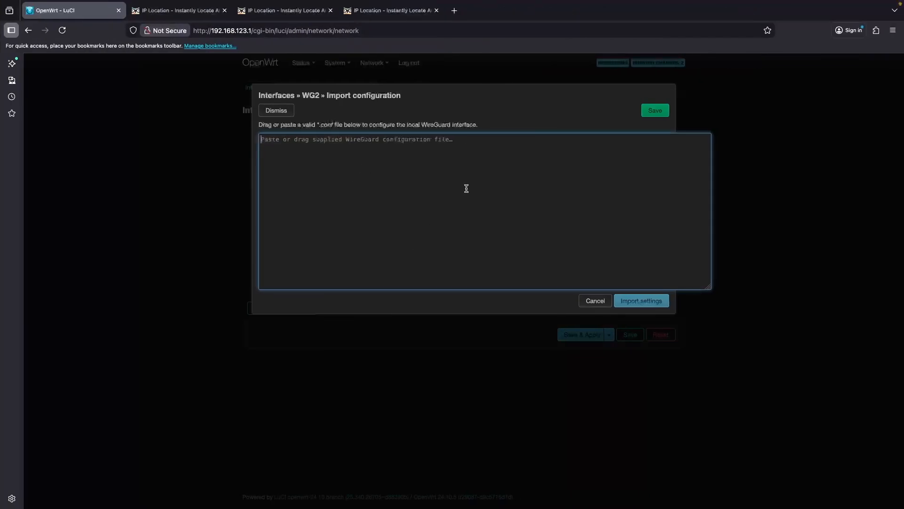
pyautogui.press('super+v')
pyautogui.click(655, 303)
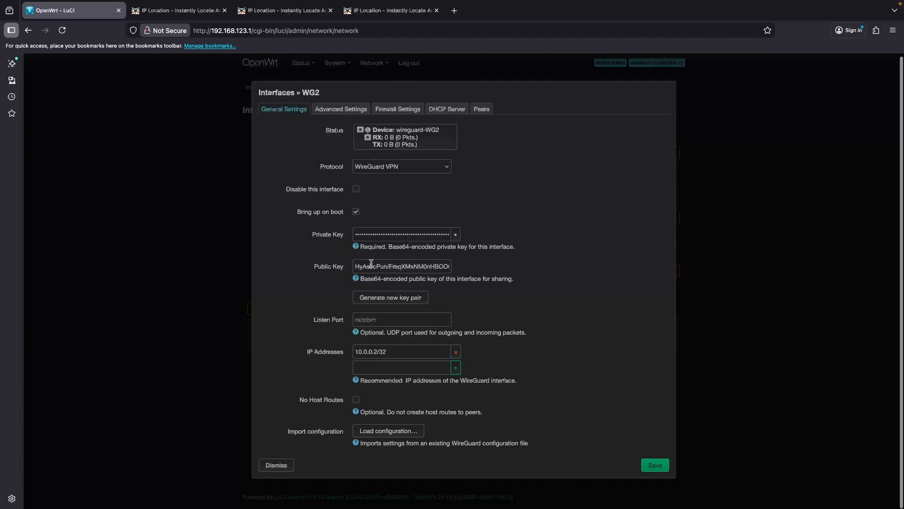
# - Review WG2's imported DNS servers and assign the interface to the wan firewall zone
pyautogui.click(342, 110)
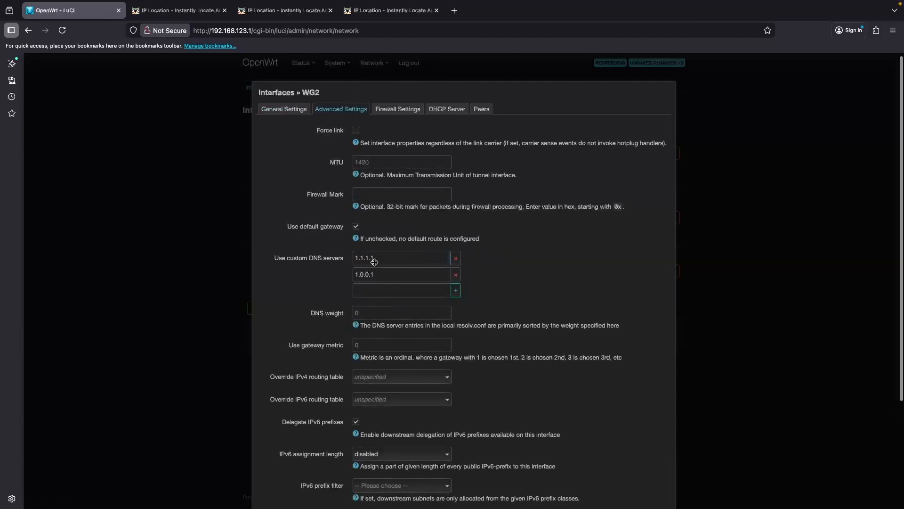
pyautogui.click(400, 110)
pyautogui.click(419, 138)
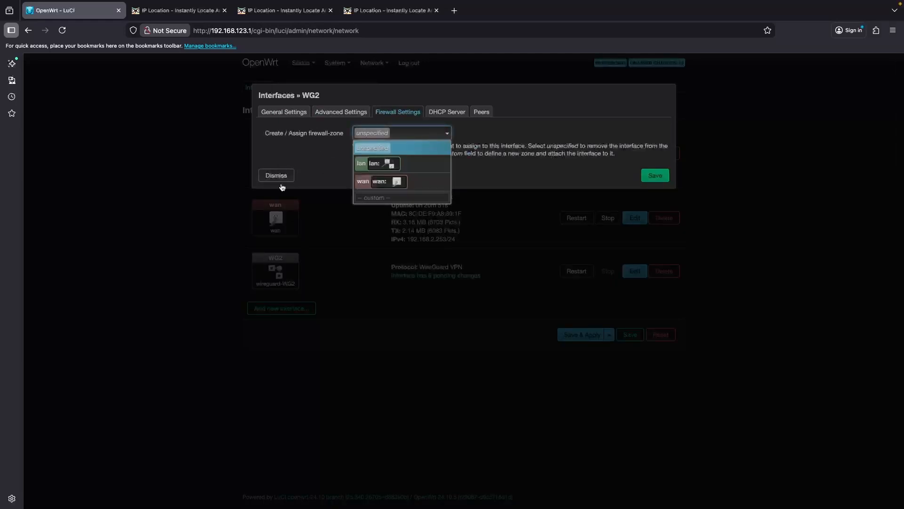
pyautogui.click(370, 183)
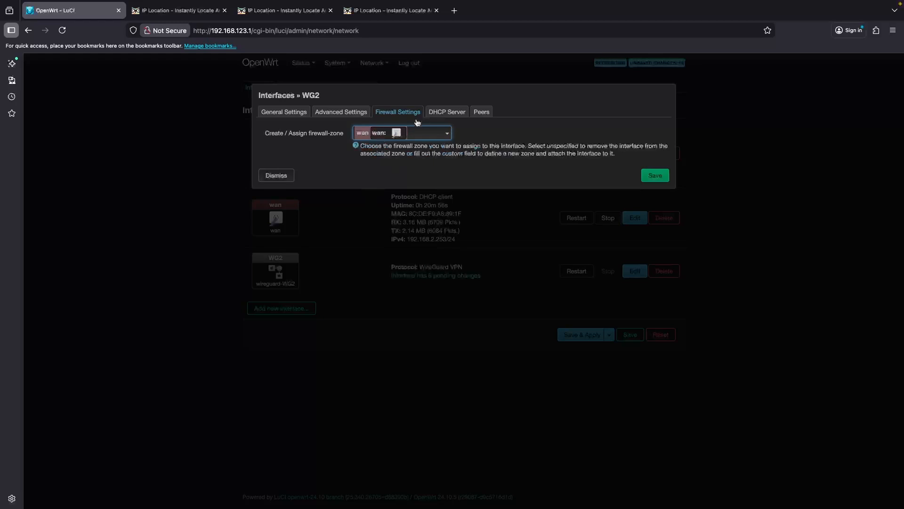
# - Enable Route Allowed IPs for WG2's imported peer and save the peer
pyautogui.click(483, 115)
pyautogui.click(620, 172)
pyautogui.scroll(-2, 397, 353)
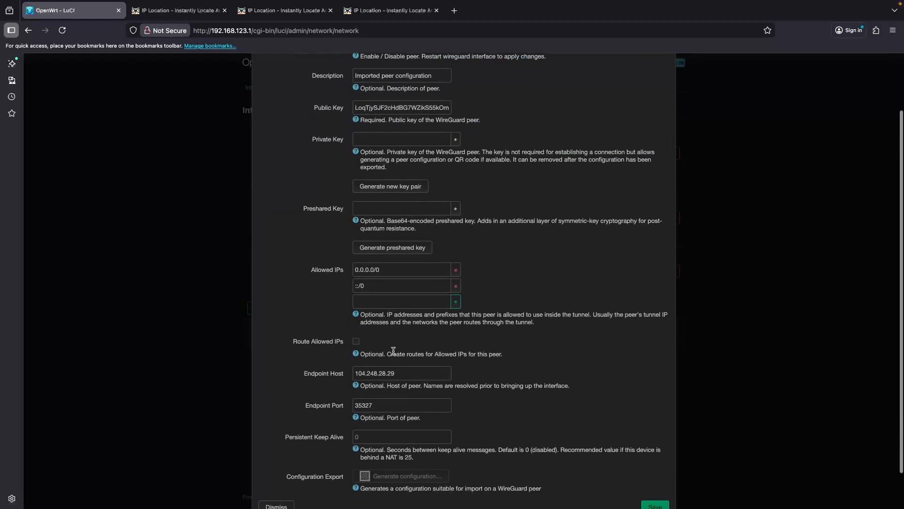
pyautogui.scroll(-1, 397, 352)
pyautogui.scroll(3, 519, 192)
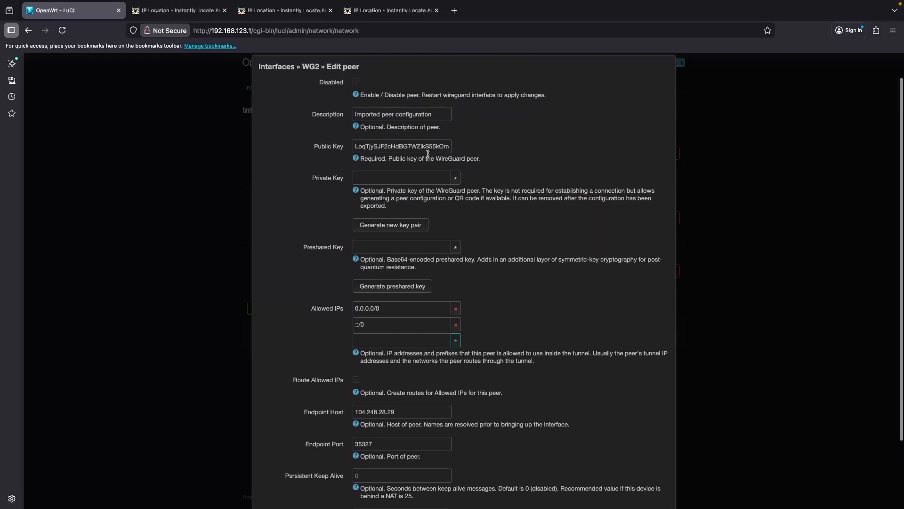
pyautogui.scroll(-3, 495, 338)
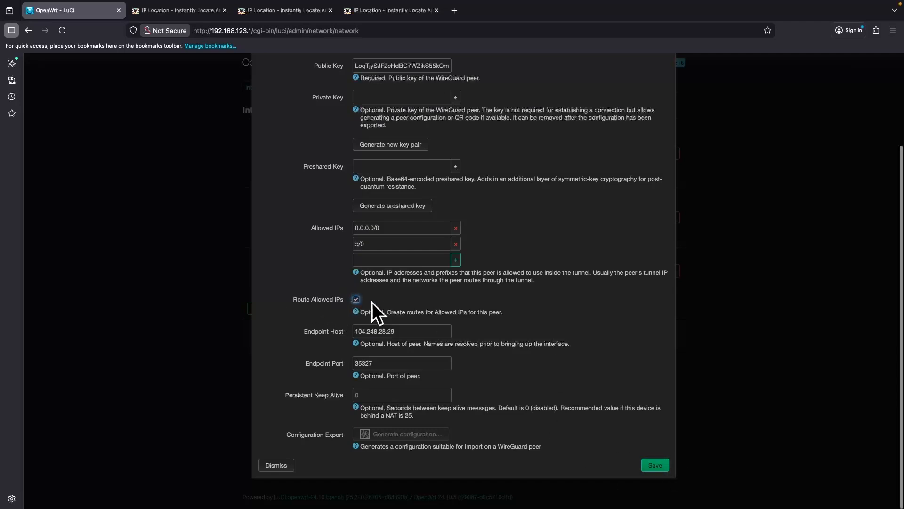
pyautogui.click(654, 466)
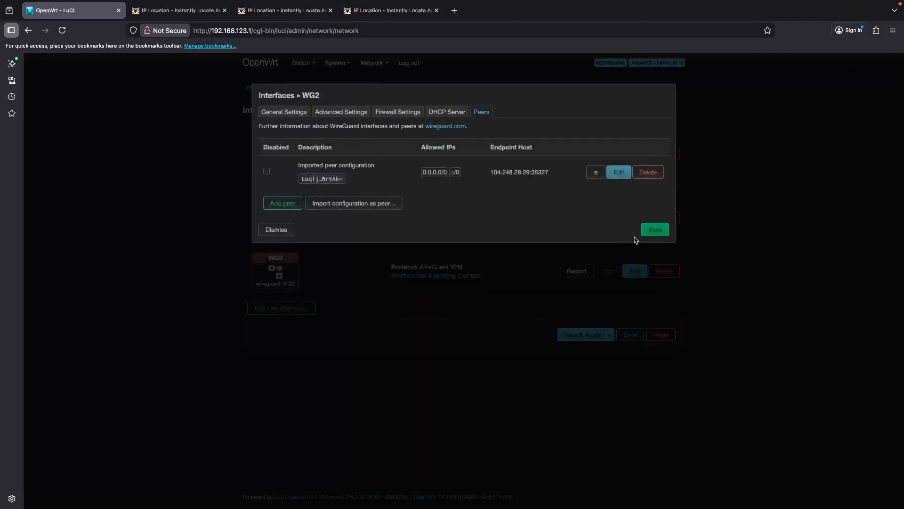
# - Save and apply the WG2 interface configuration, and check its received and transmitted traffic
pyautogui.click(662, 231)
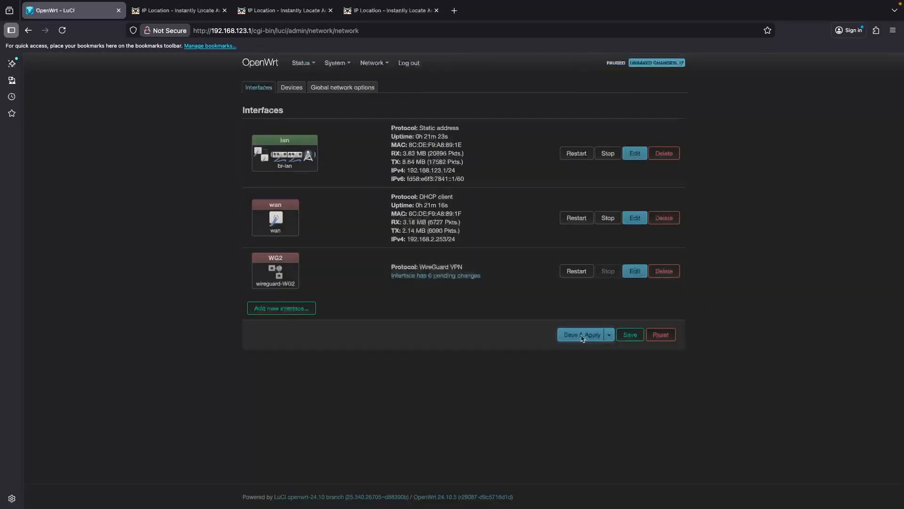
pyautogui.click(580, 334)
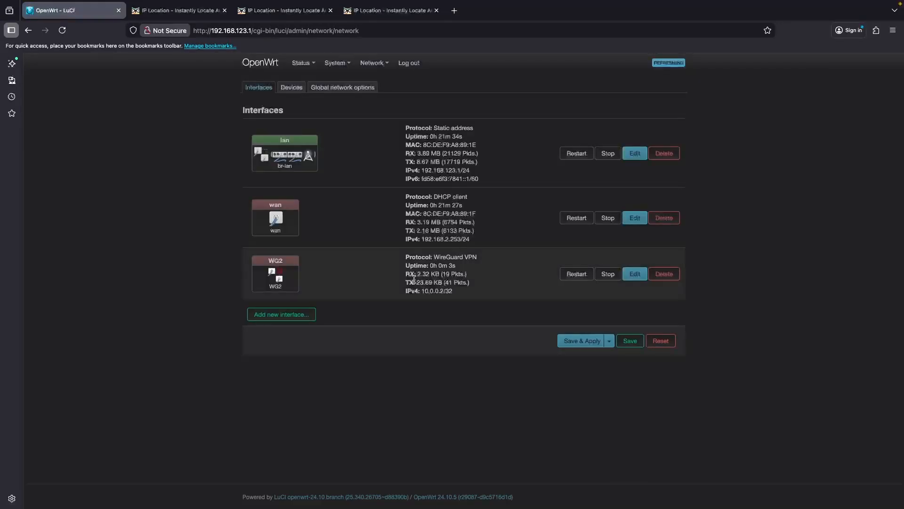
pyautogui.moveTo(414, 279); pyautogui.dragTo(415, 272)
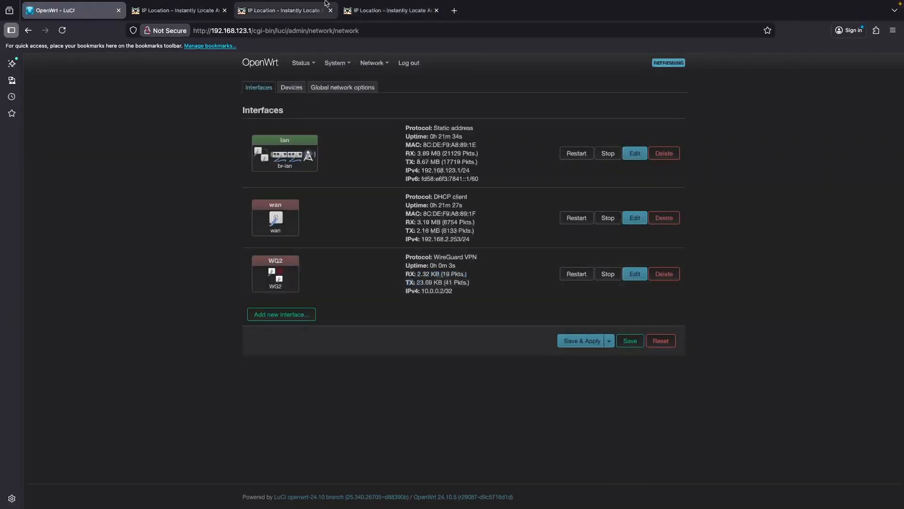
pyautogui.click(454, 10)
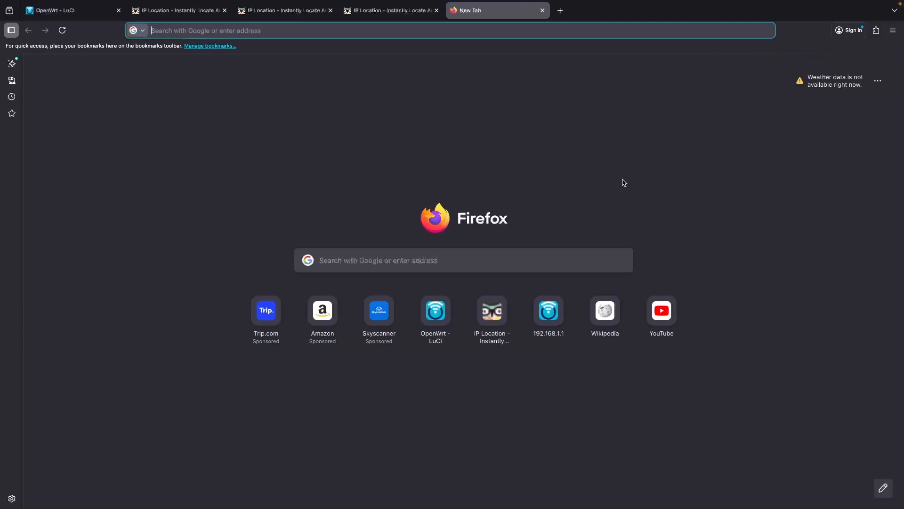
pyautogui.write('iplo')
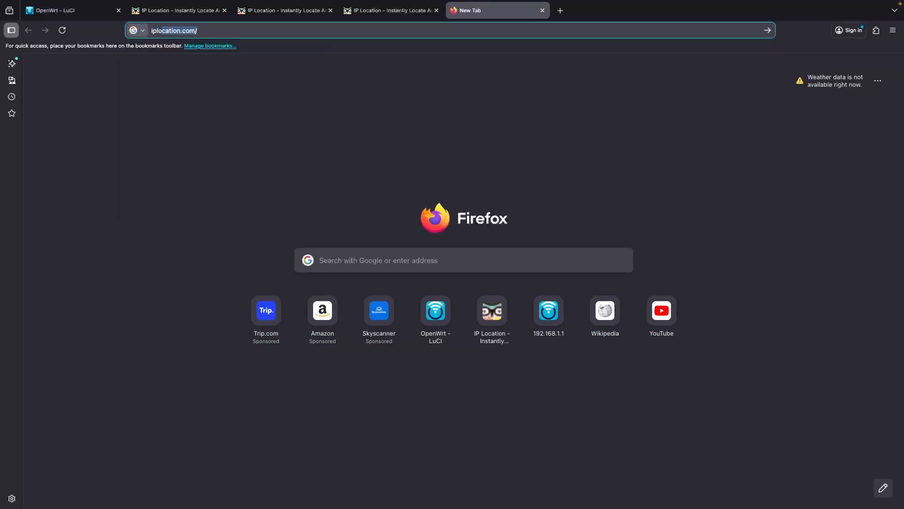
pyautogui.press('Escape')
pyautogui.press('Escape')
# - Look up the current public IP address on iplocation.com in a new private window
pyautogui.click(893, 30)
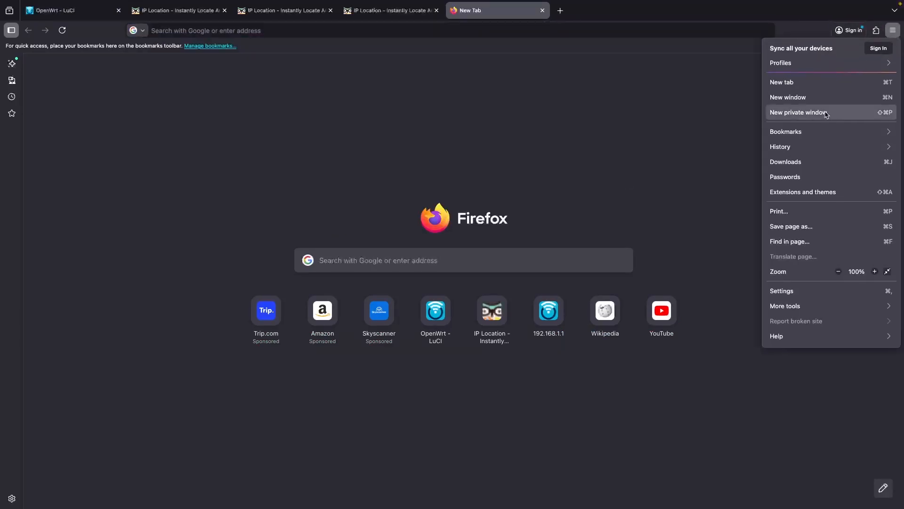
pyautogui.click(803, 114)
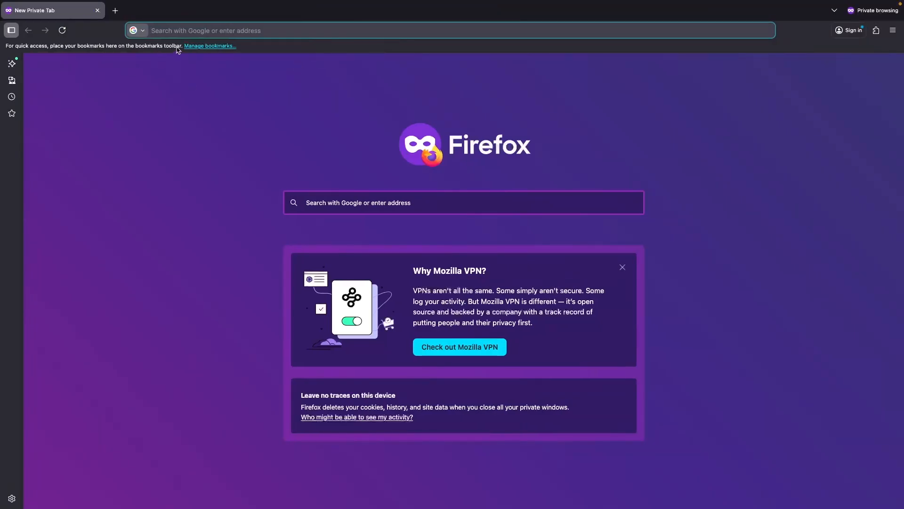
pyautogui.write('iplocation.com')
pyautogui.press('Return')
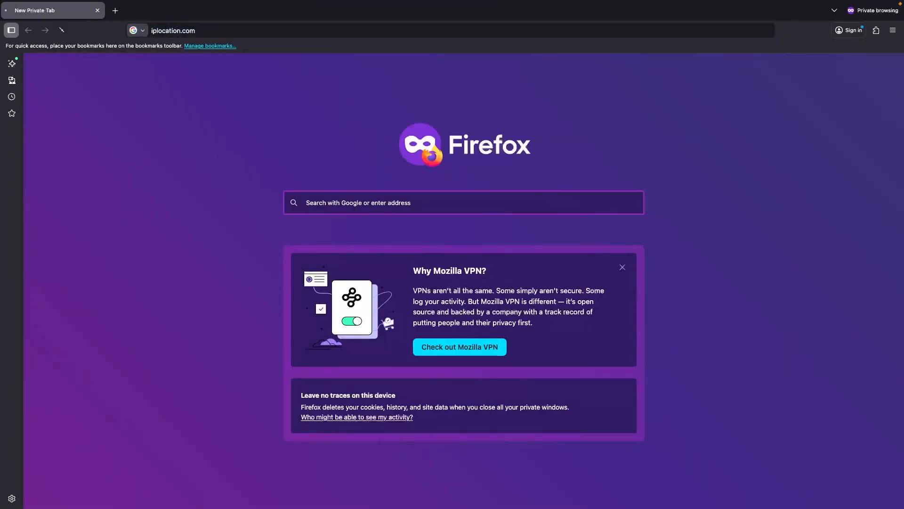